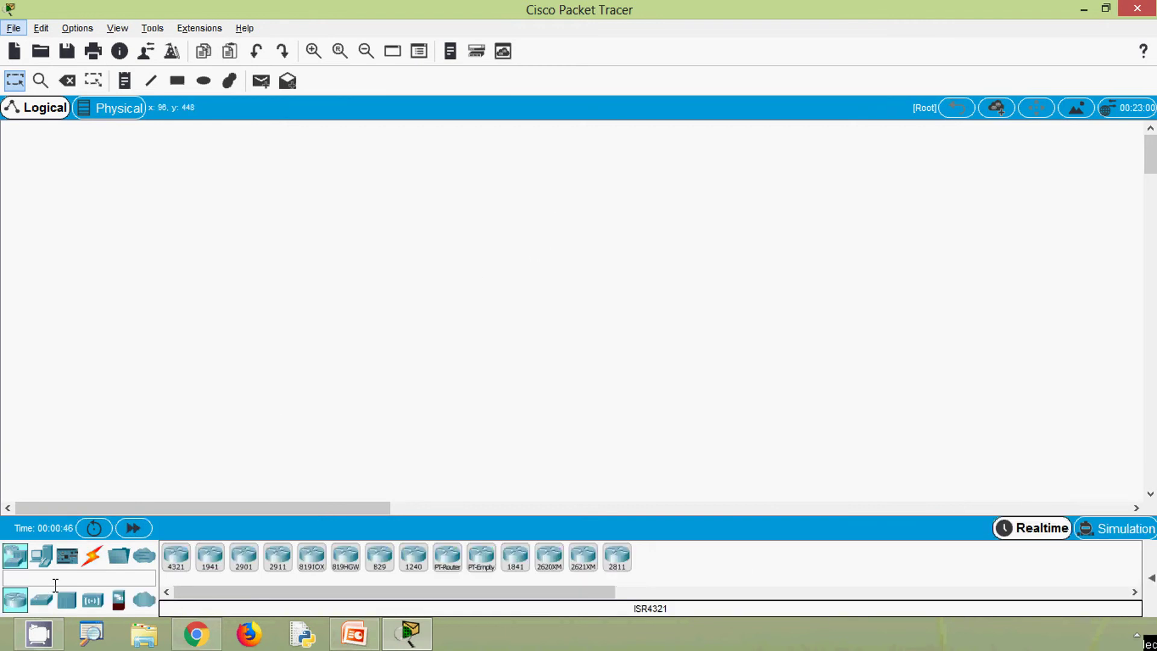
Place a 2960 switch at the centre of the workspace
click(41, 599)
click(177, 564)
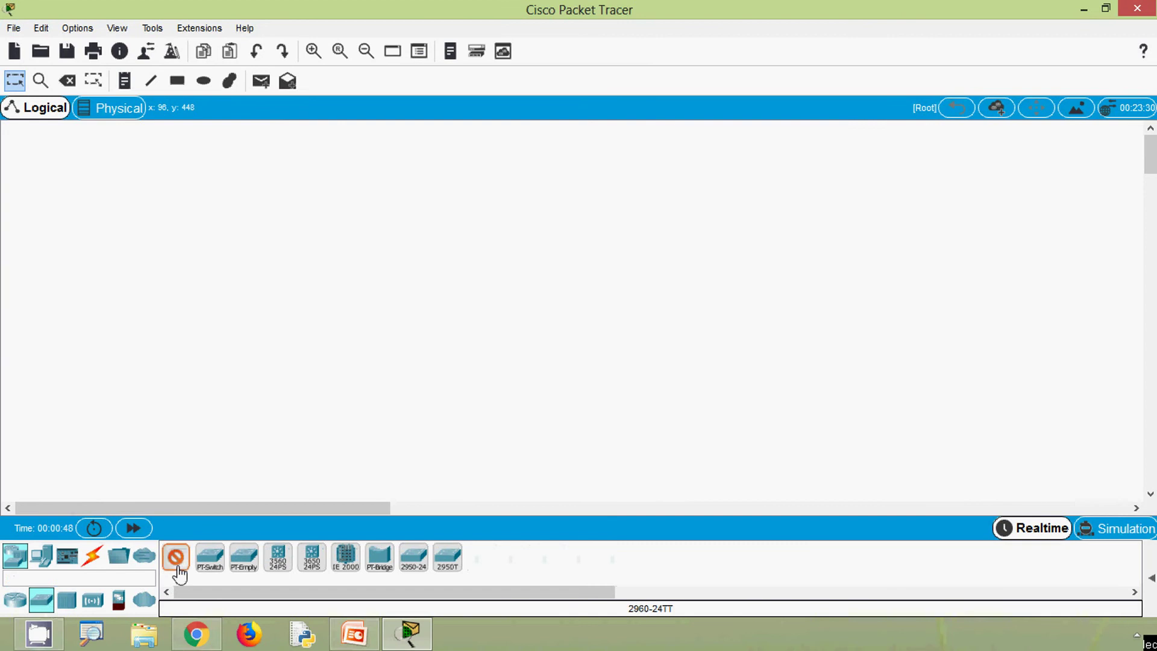
click(517, 295)
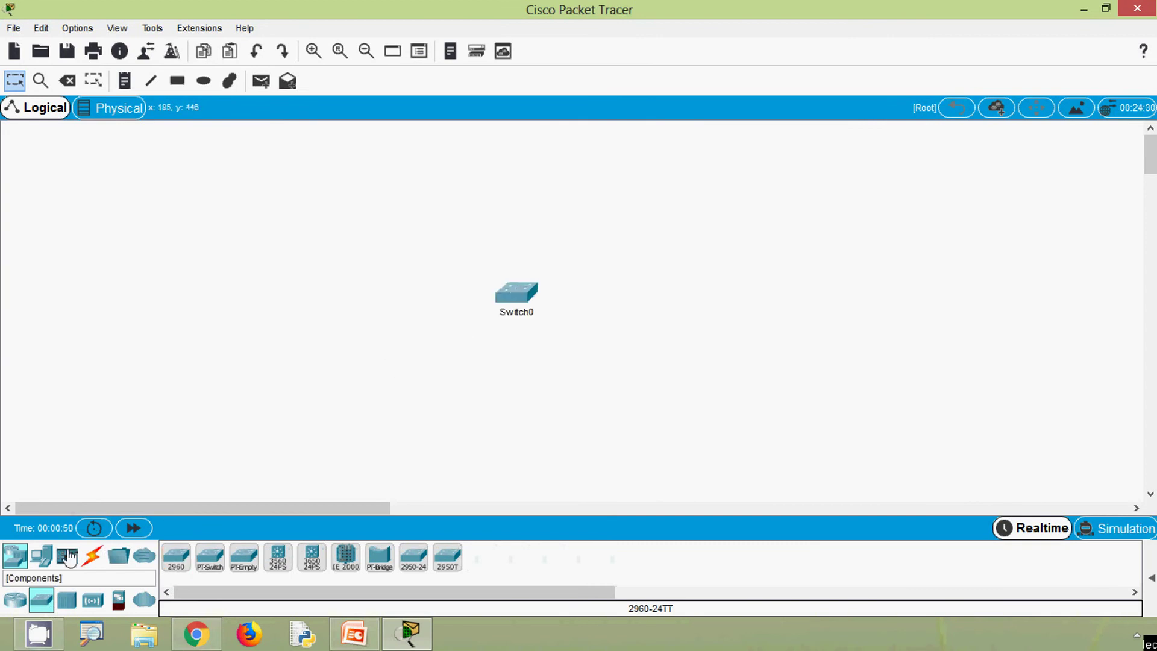
Place six generic PCs: PC0–PC2 stacked left of the switch, PC3–PC5 stacked right
click(41, 556)
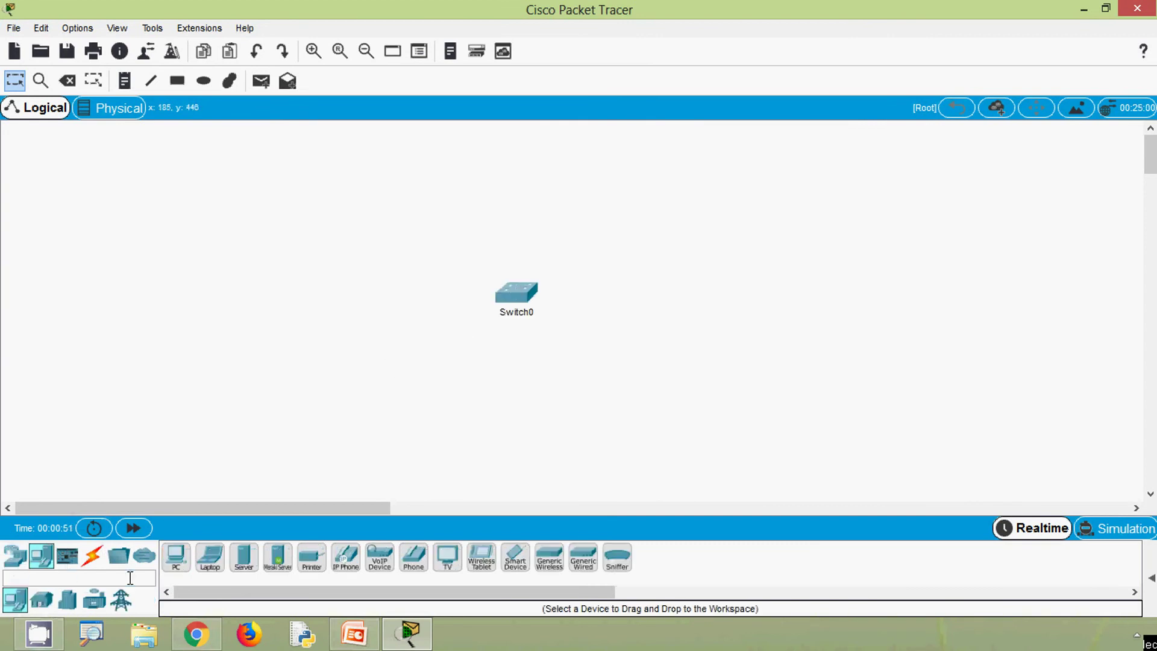
click(176, 557)
click(385, 238)
click(381, 316)
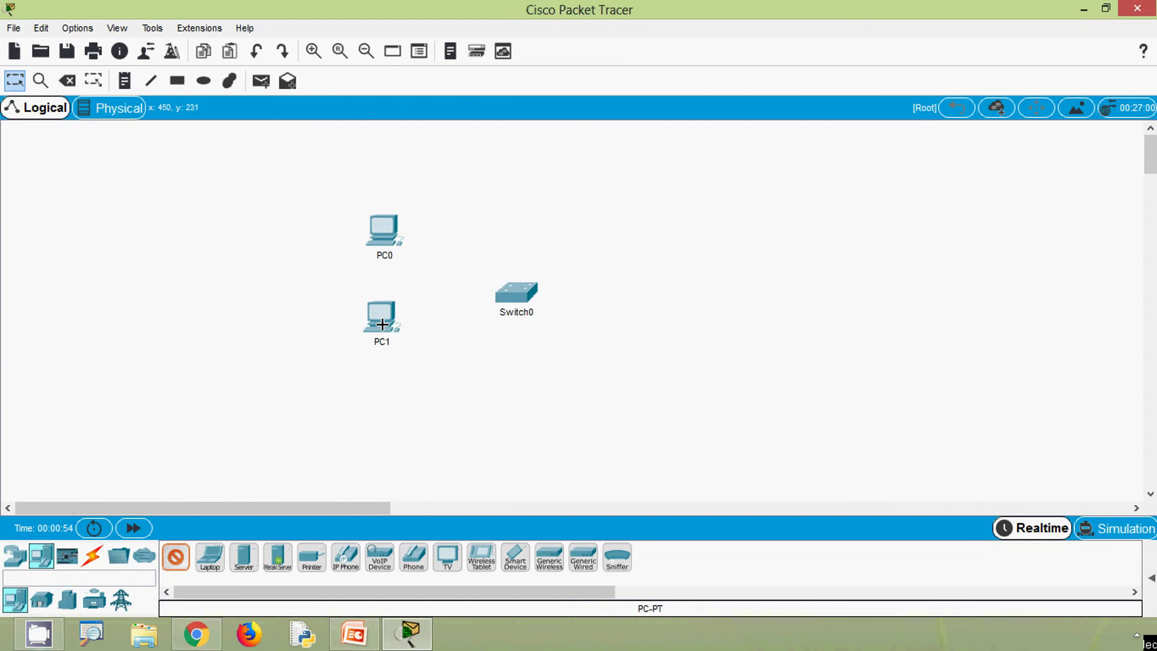
click(382, 403)
click(663, 211)
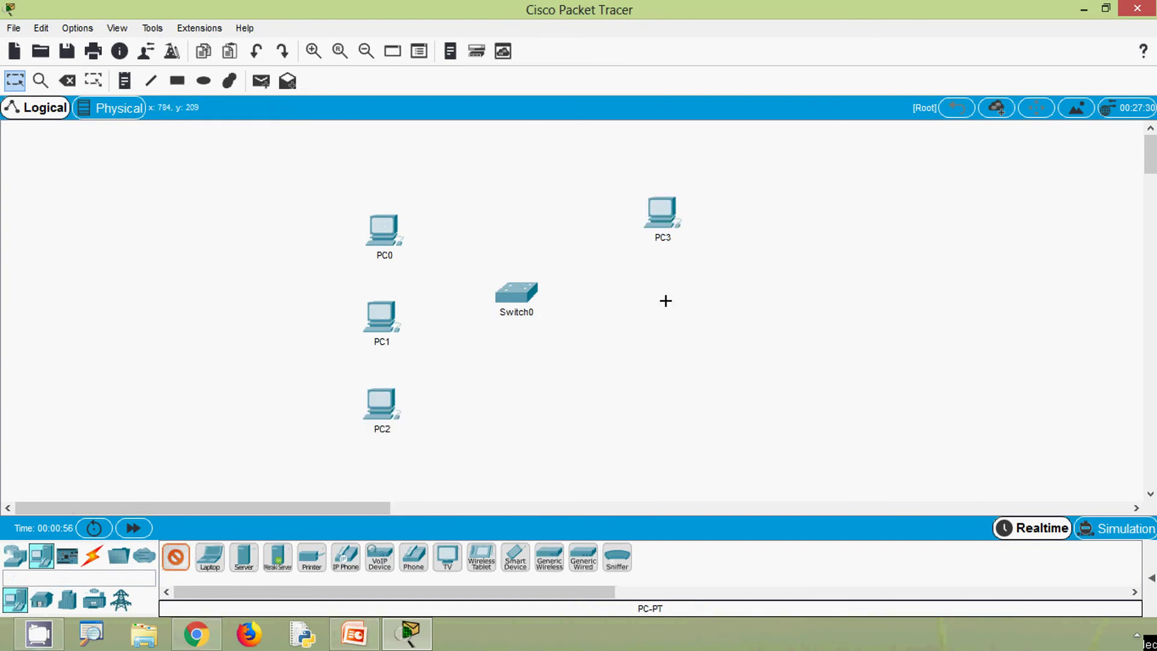
click(665, 302)
click(668, 395)
click(92, 555)
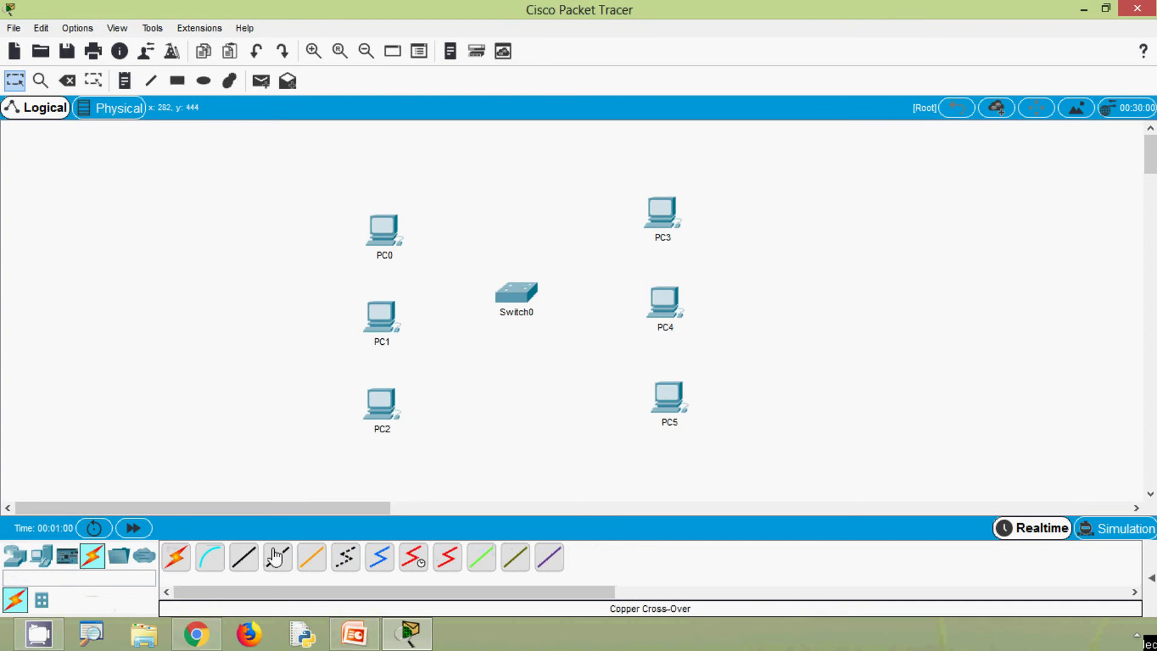
Cable Switch0 to PC3, PC4 and PC5 using the automatic connection type
click(174, 564)
click(520, 295)
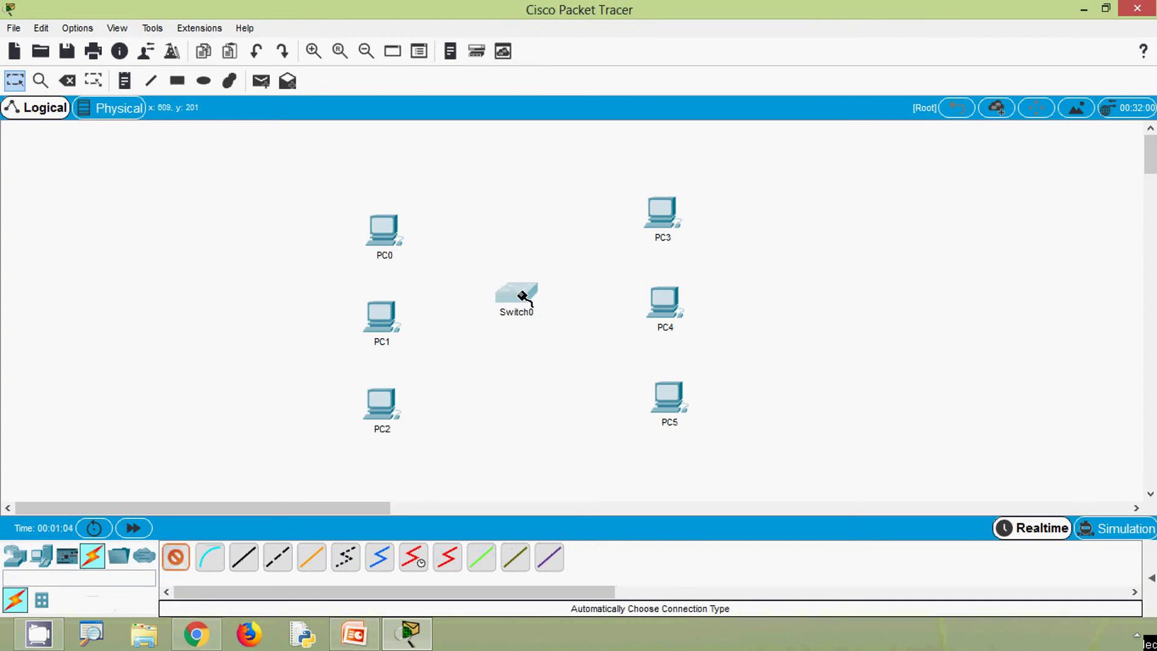
click(660, 215)
click(528, 292)
click(655, 309)
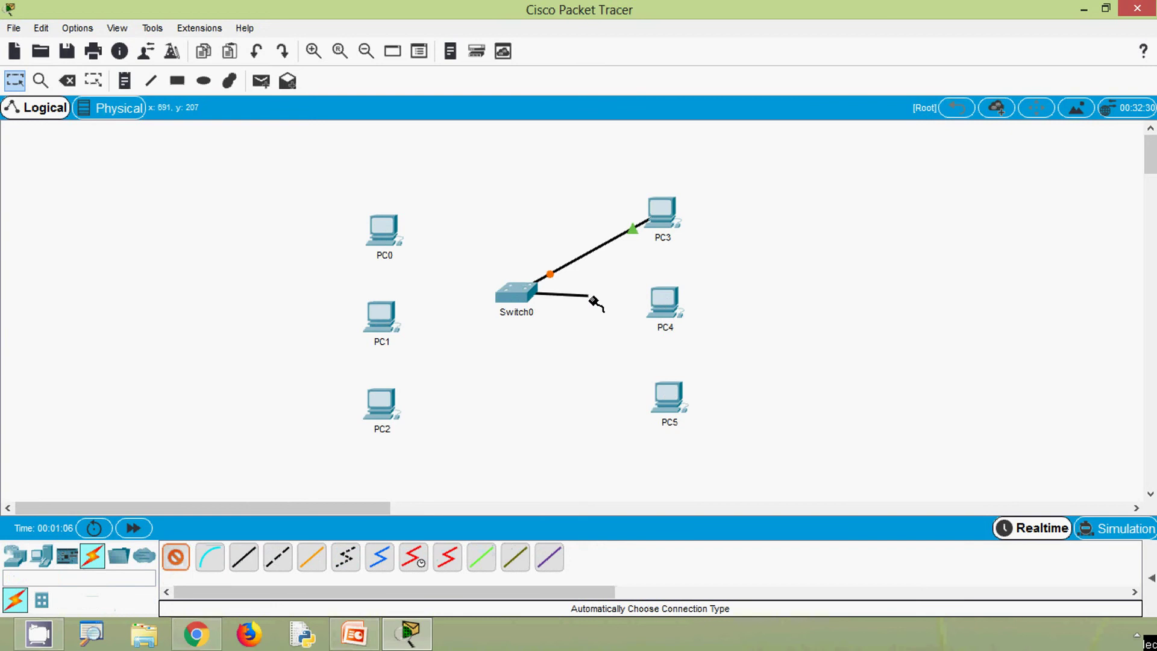
click(526, 294)
click(666, 393)
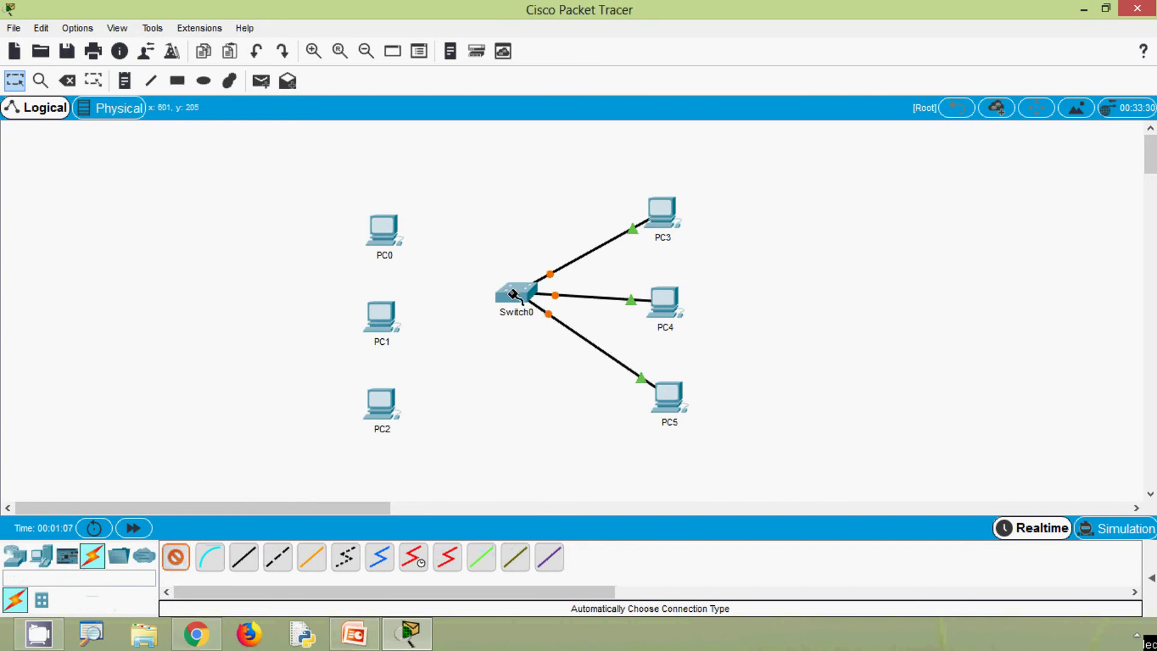
Cable Switch0 to PC0, PC1 and PC2, then exit connection mode
click(517, 293)
click(389, 231)
click(515, 292)
click(381, 315)
click(516, 293)
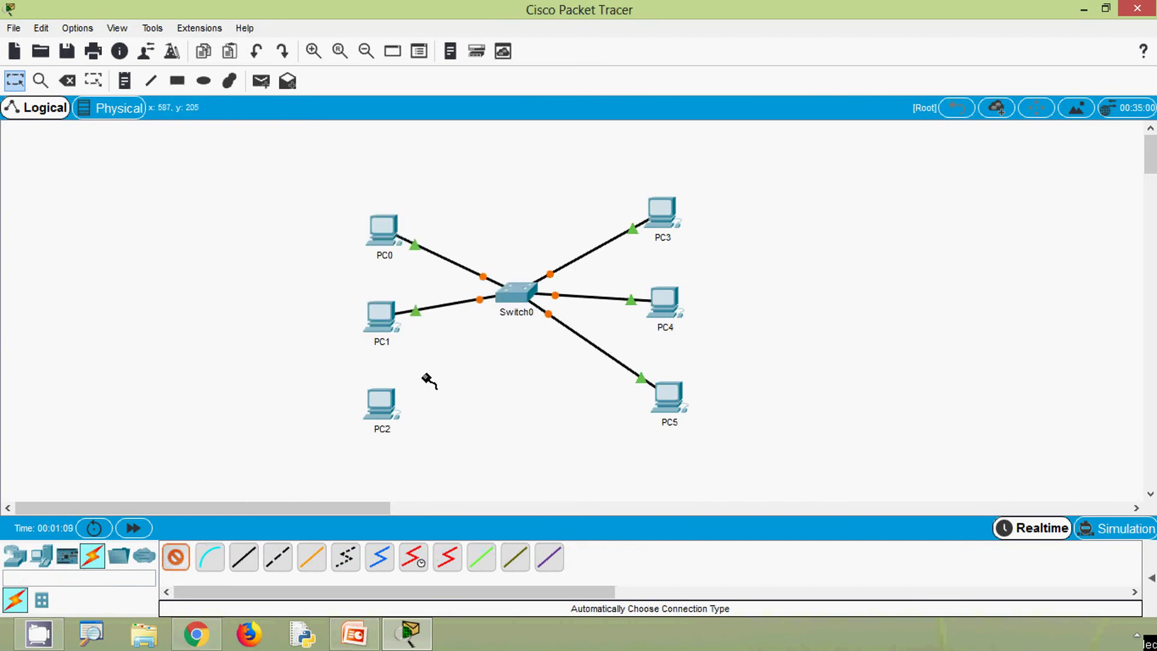
click(381, 403)
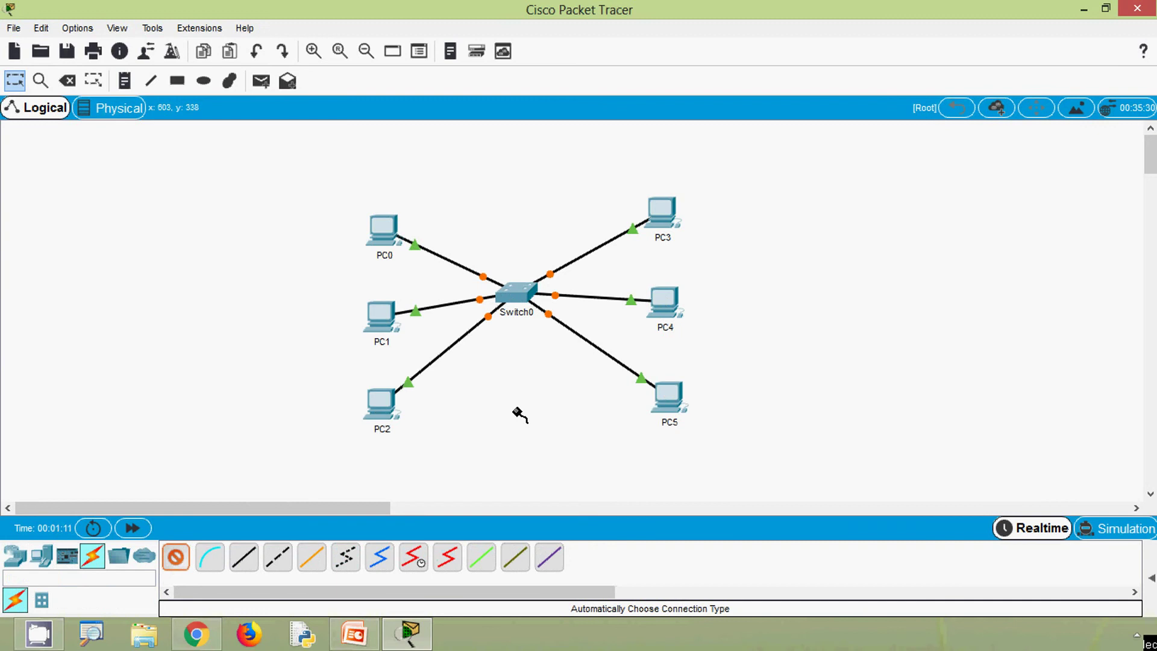
key(Escape)
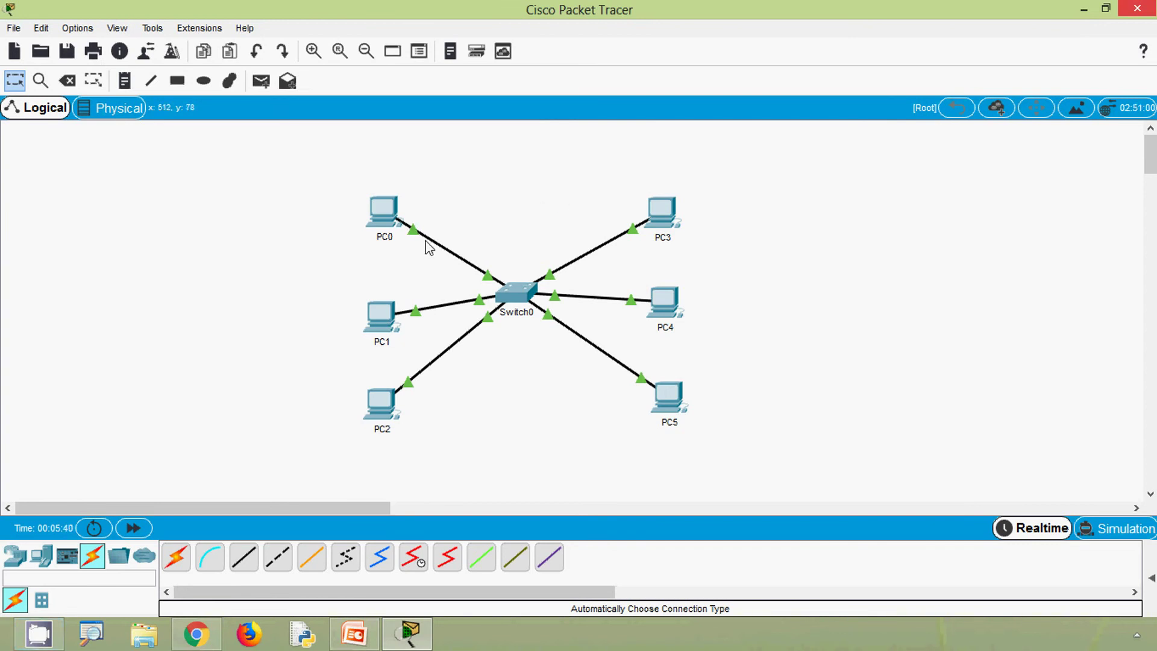
Set PC0's IP to 192.168.1.1 with auto-filled mask 255.255.255.0, then close its window
click(386, 228)
click(312, 111)
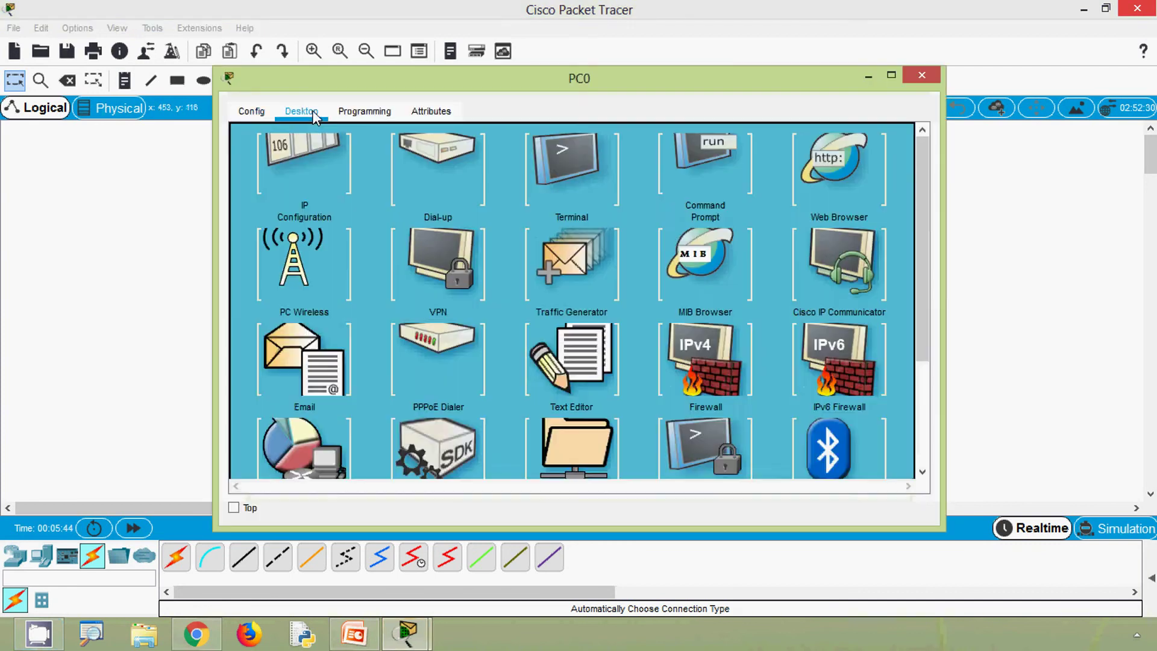
click(335, 151)
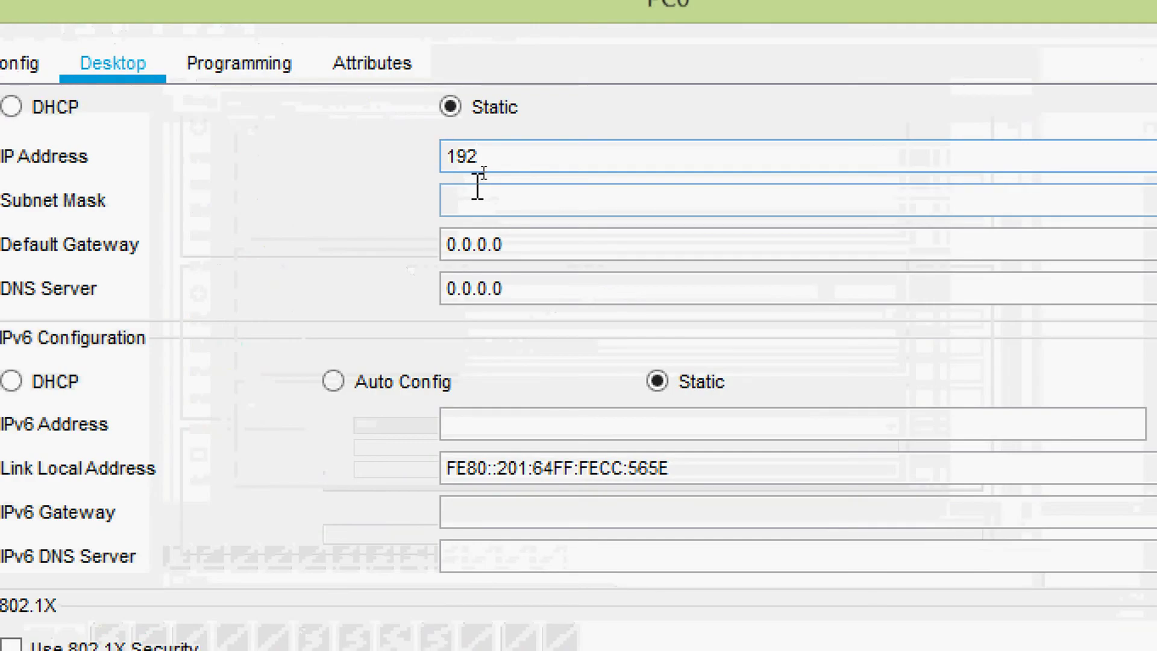
text(192.168.1.1)
drag(571, 144, 372, 155)
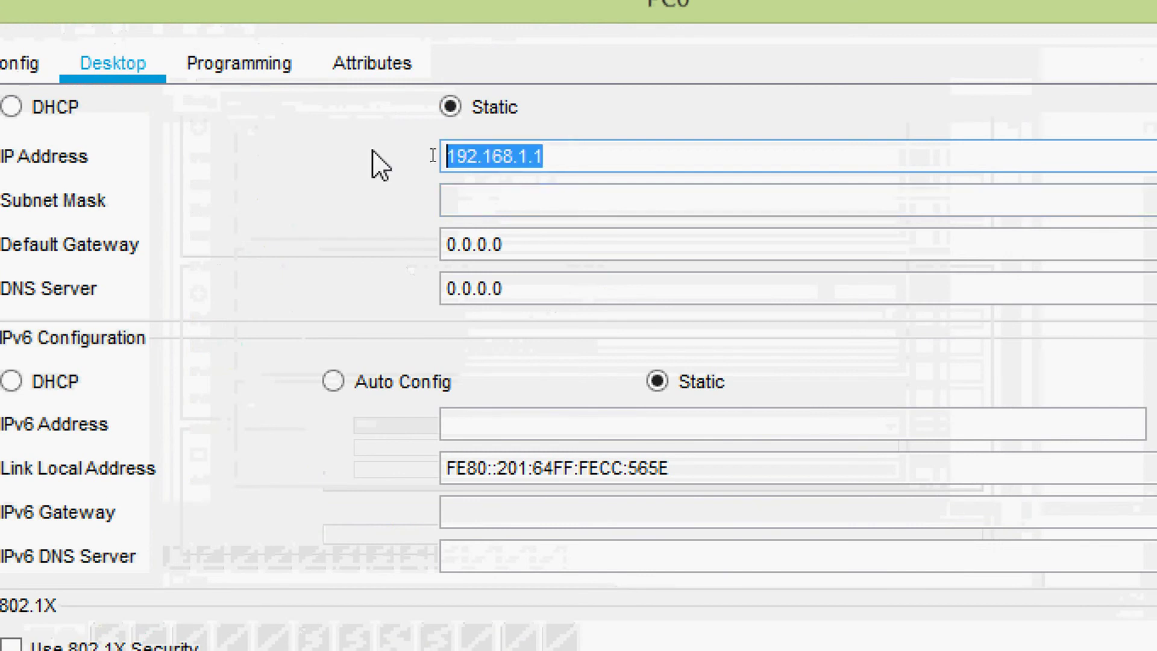
click(495, 198)
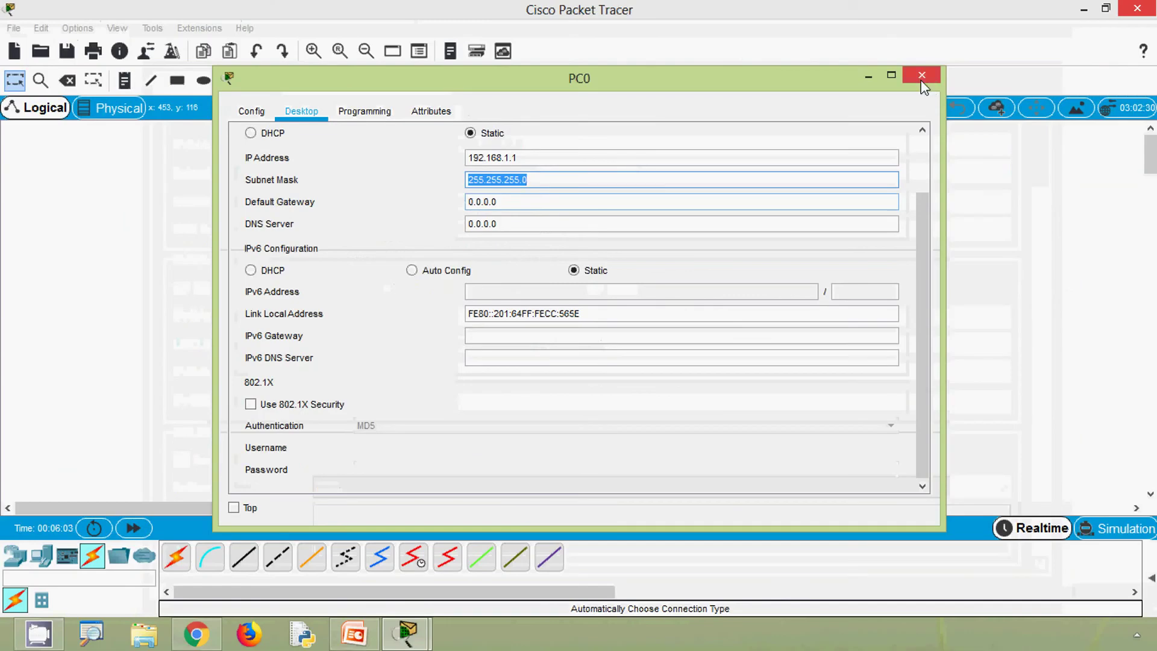
click(922, 76)
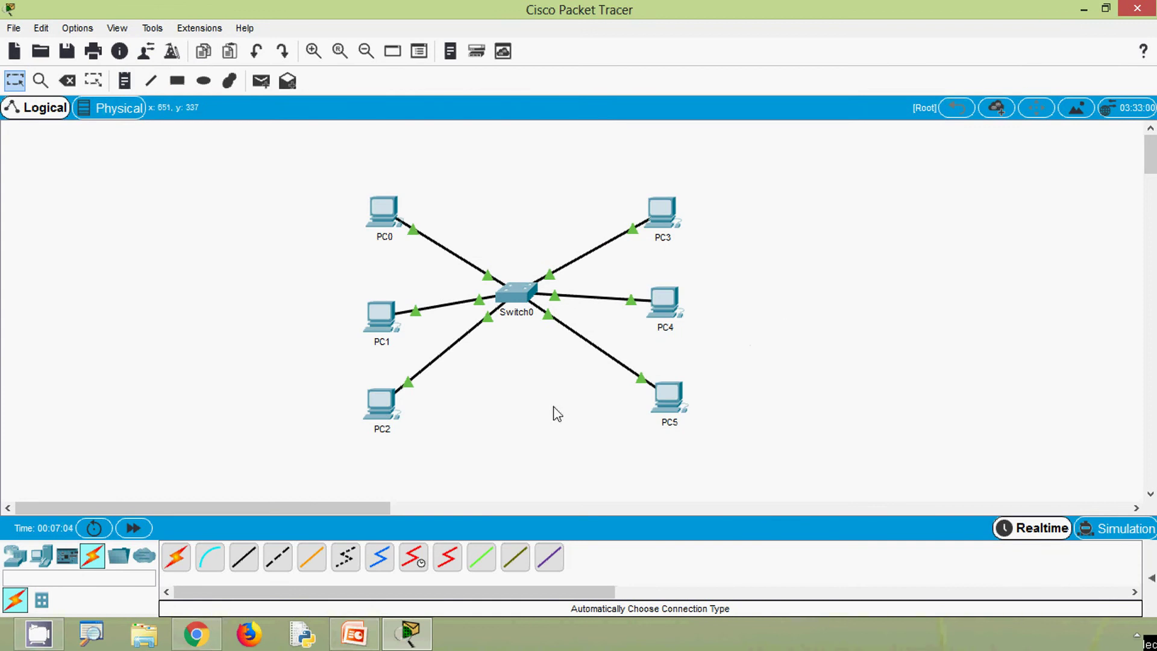
Give PC1 a static IP address in 192.168.1.x with mask 255.255.255.0
click(378, 318)
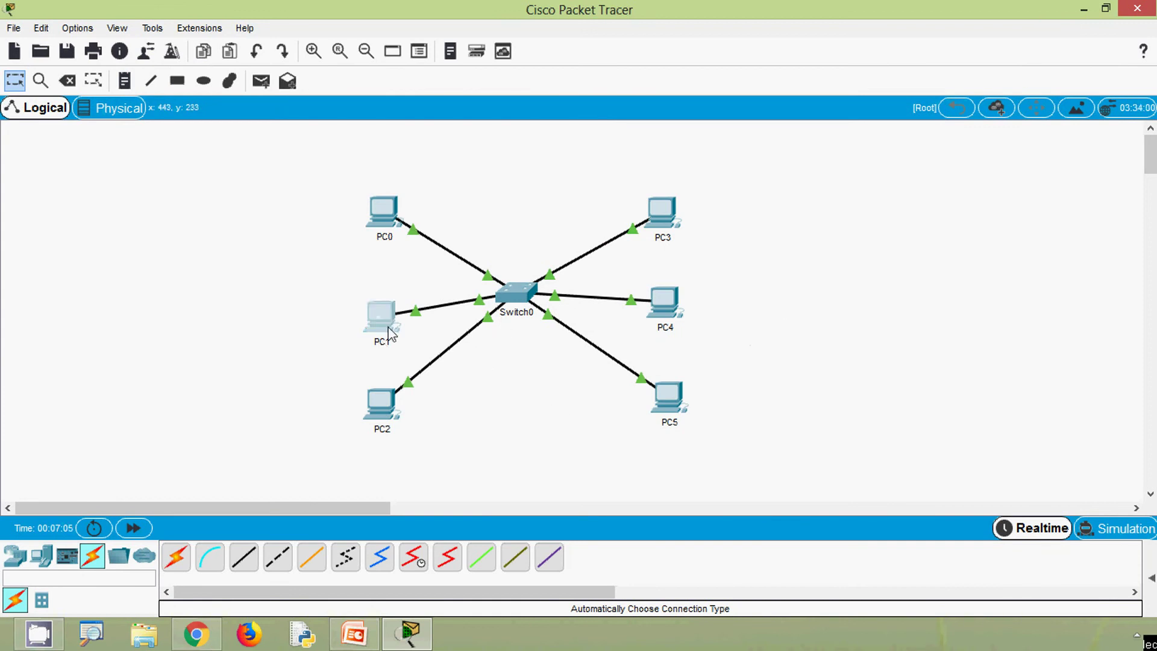
click(304, 111)
click(314, 144)
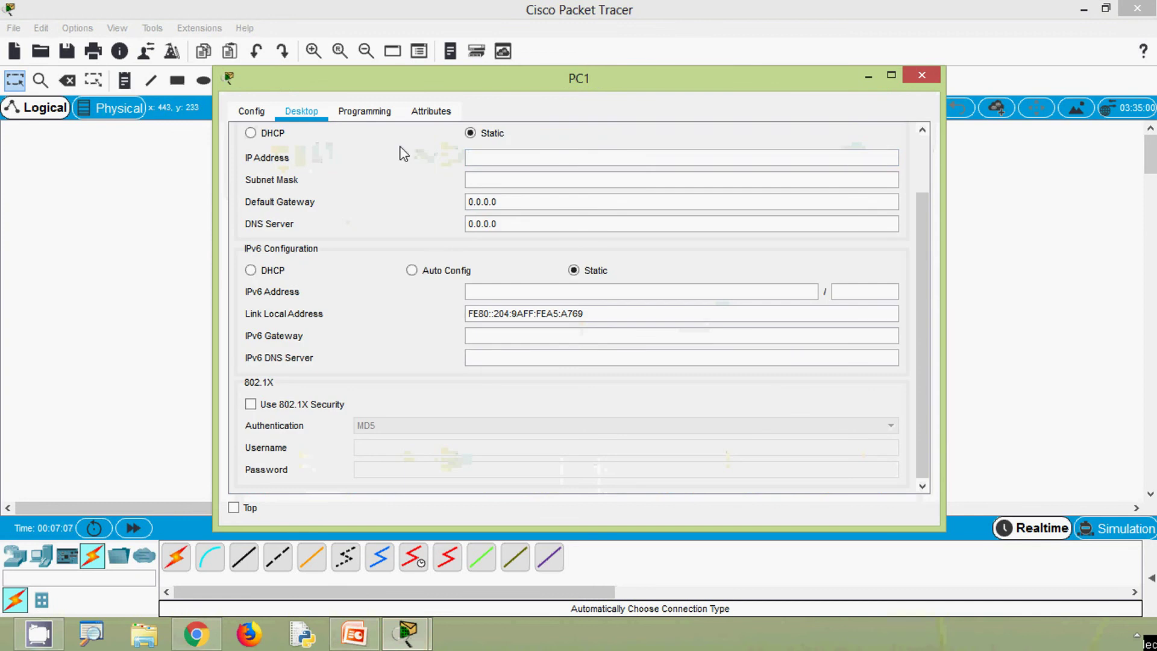
text(192.168.1.1)
click(517, 180)
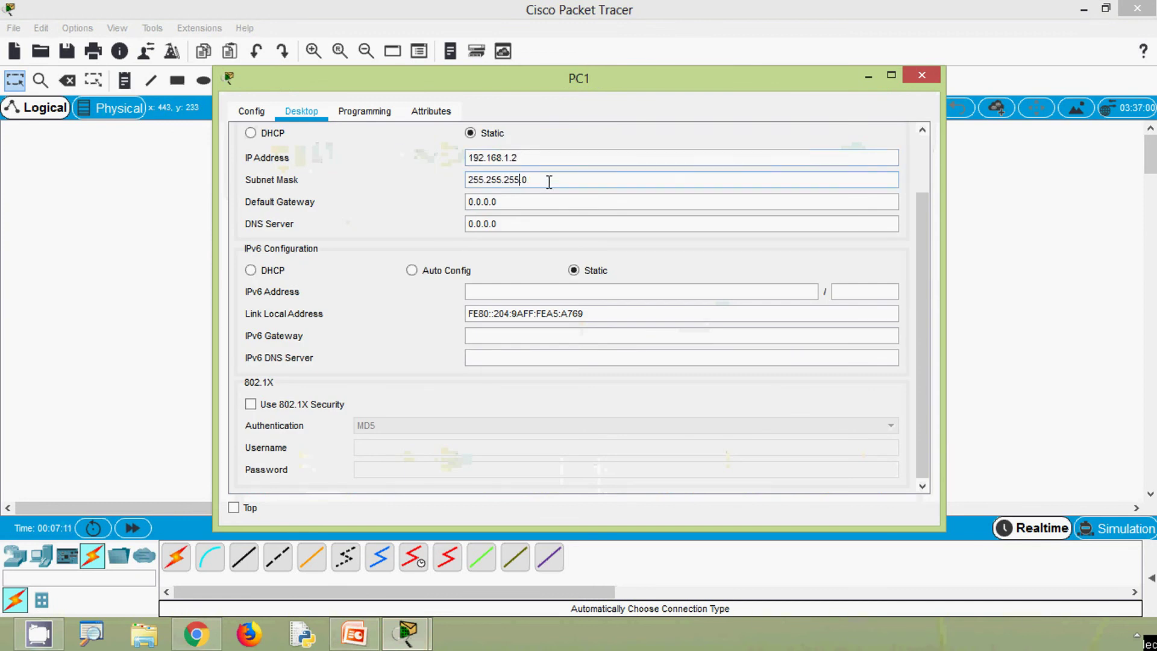
click(921, 75)
Give PC2 the IP address 192.168.1.3 with mask 255.255.255.0
click(379, 405)
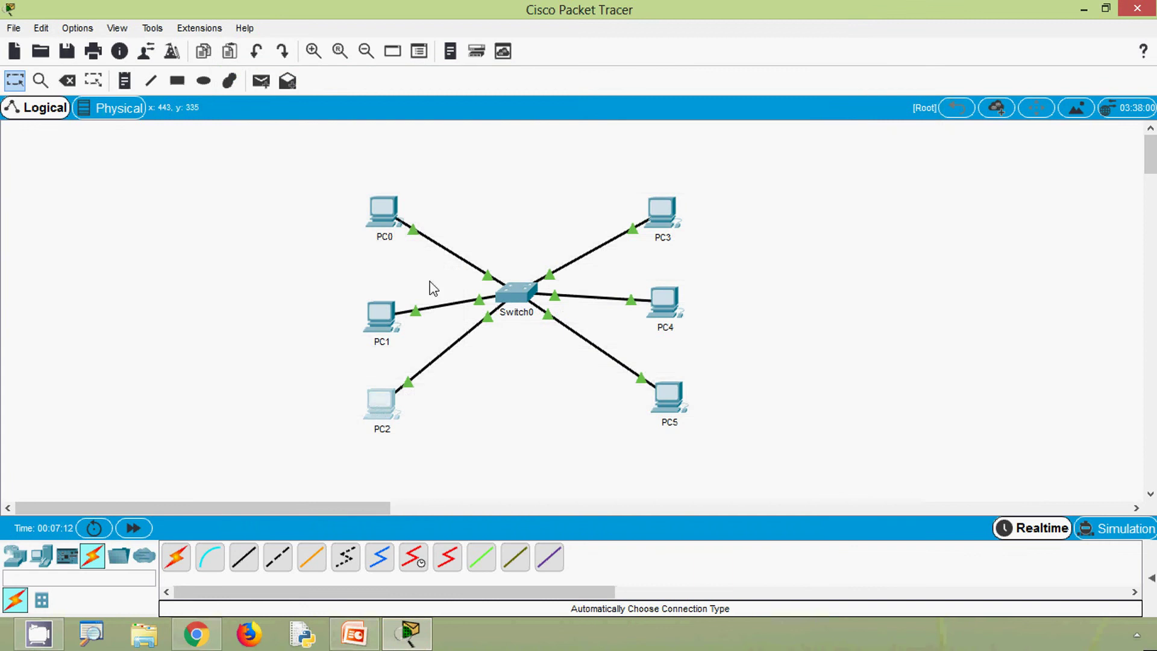
click(301, 111)
click(309, 151)
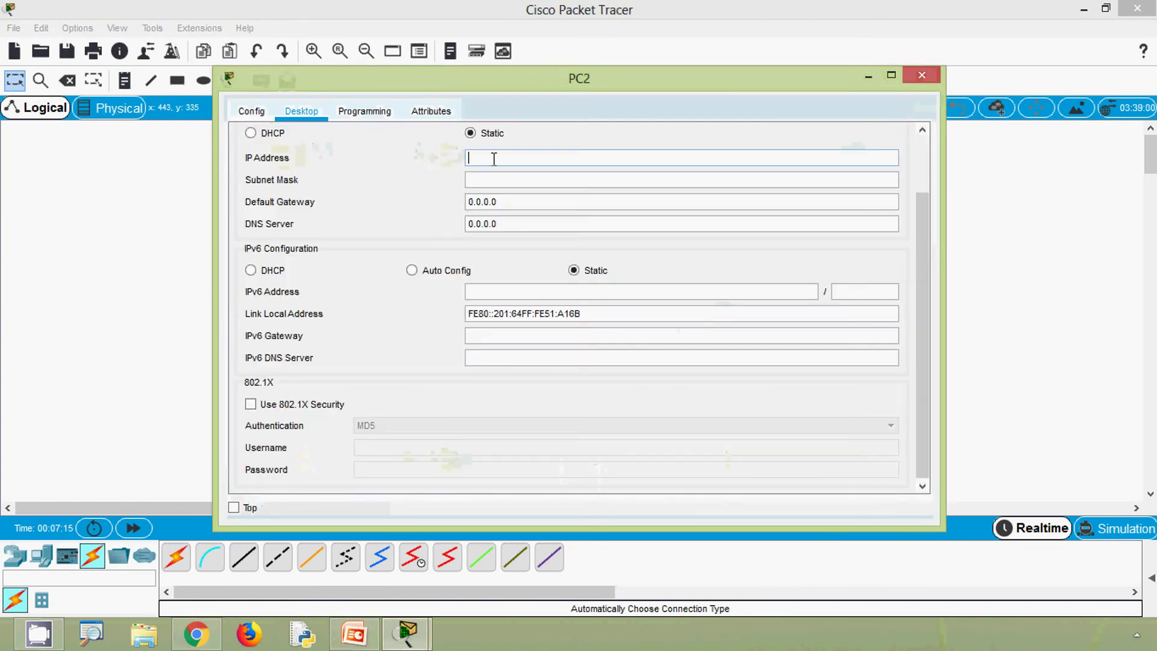
text(192.168.1.3)
click(554, 180)
click(922, 75)
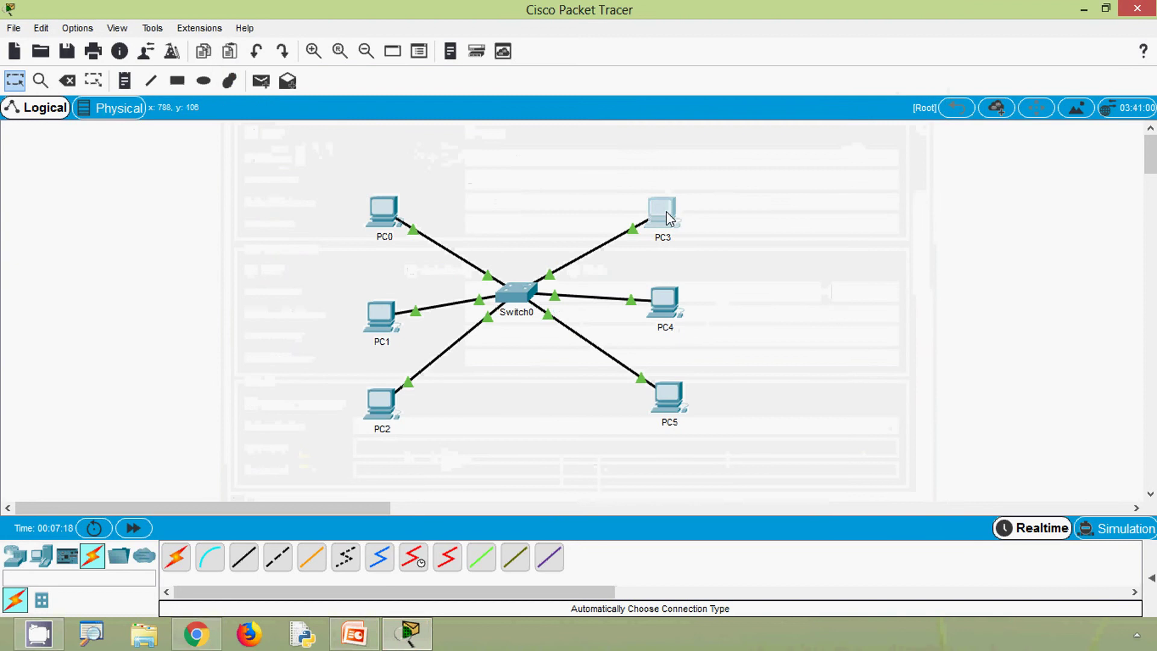
Give PC3 the IP address 192.168.1.4 with mask 255.255.255.0
click(668, 218)
click(301, 111)
click(305, 164)
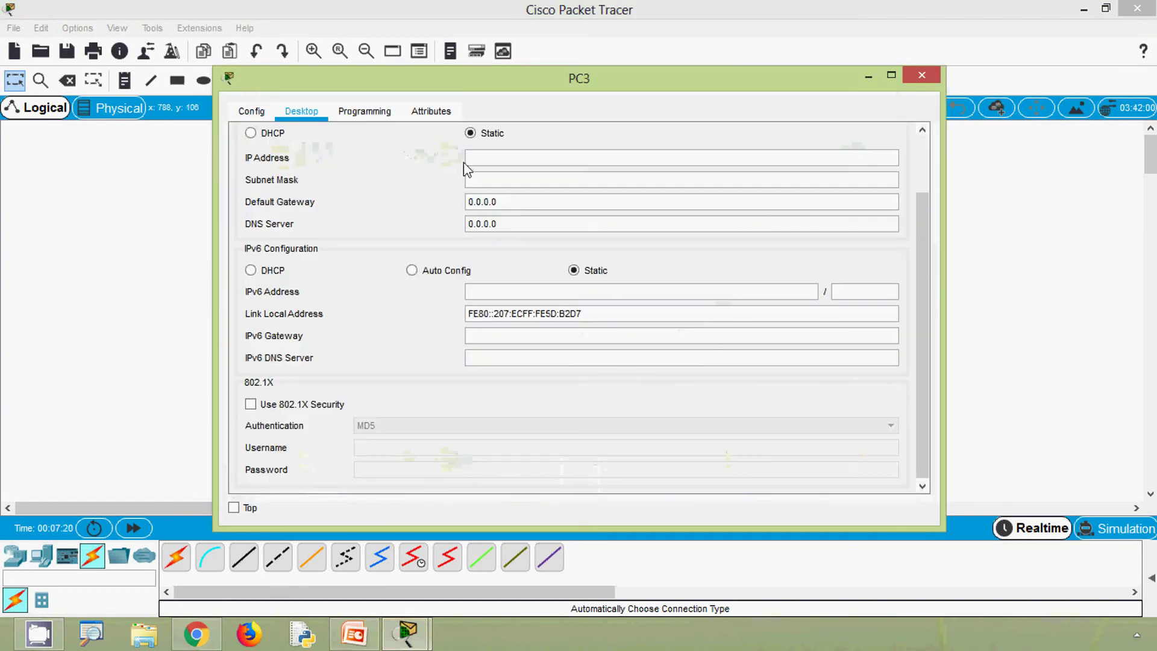
text(192.168.1.1)
key(Tab)
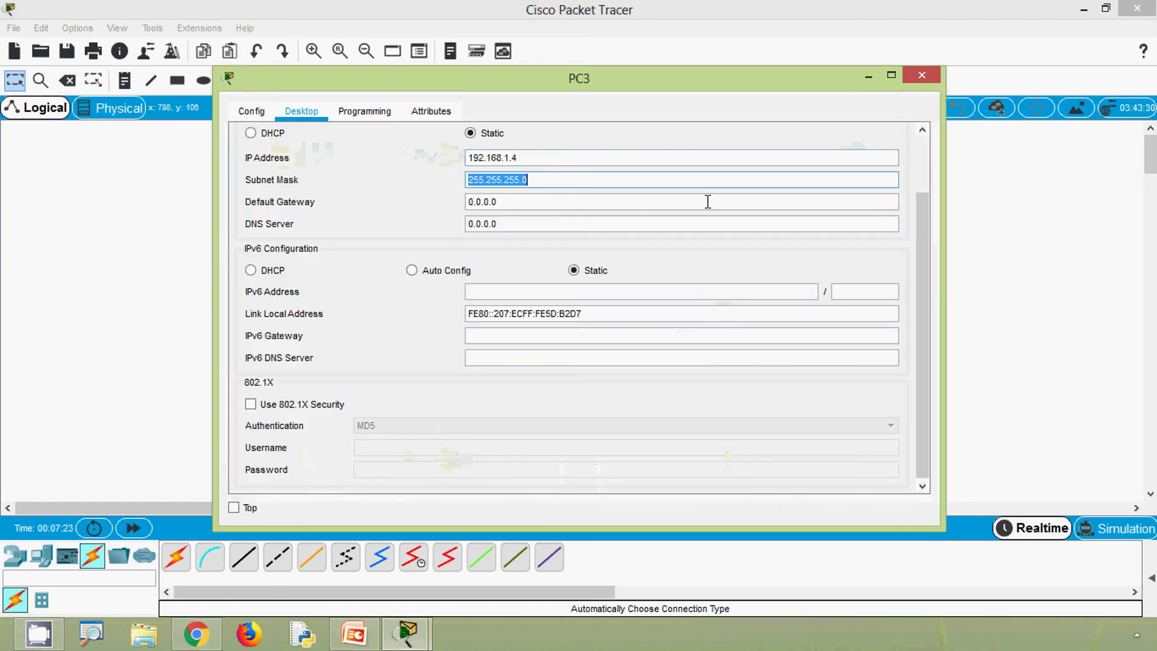
click(922, 75)
Give PC4 the IP address 192.168.1.5 with mask 255.255.255.0
click(665, 301)
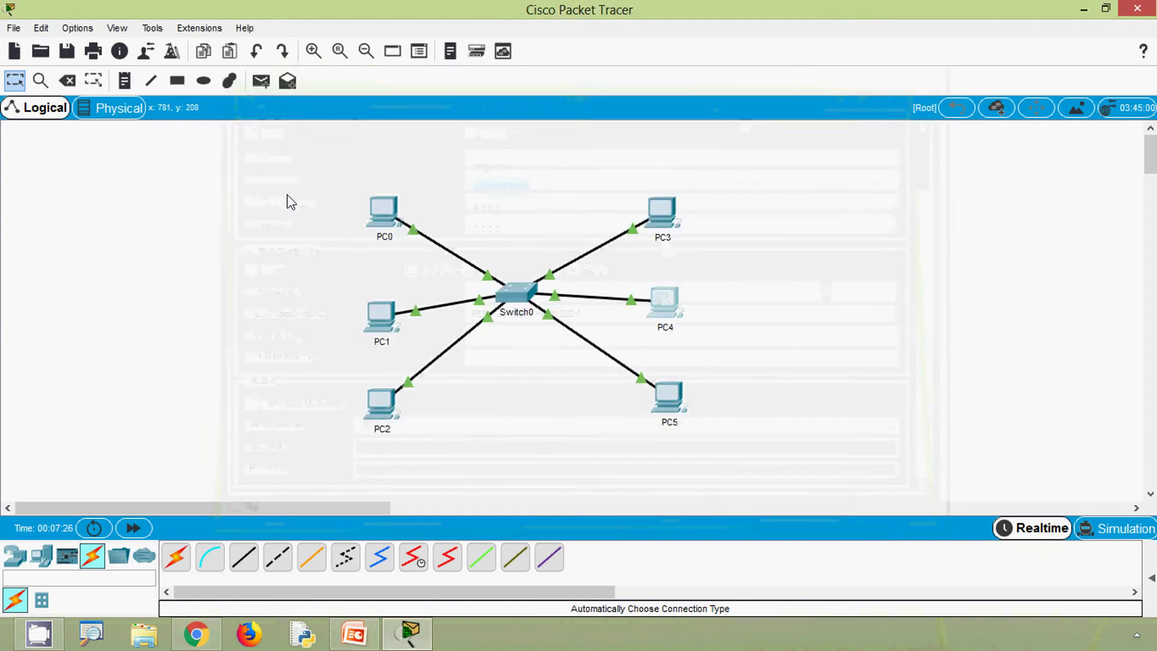
click(302, 111)
click(304, 168)
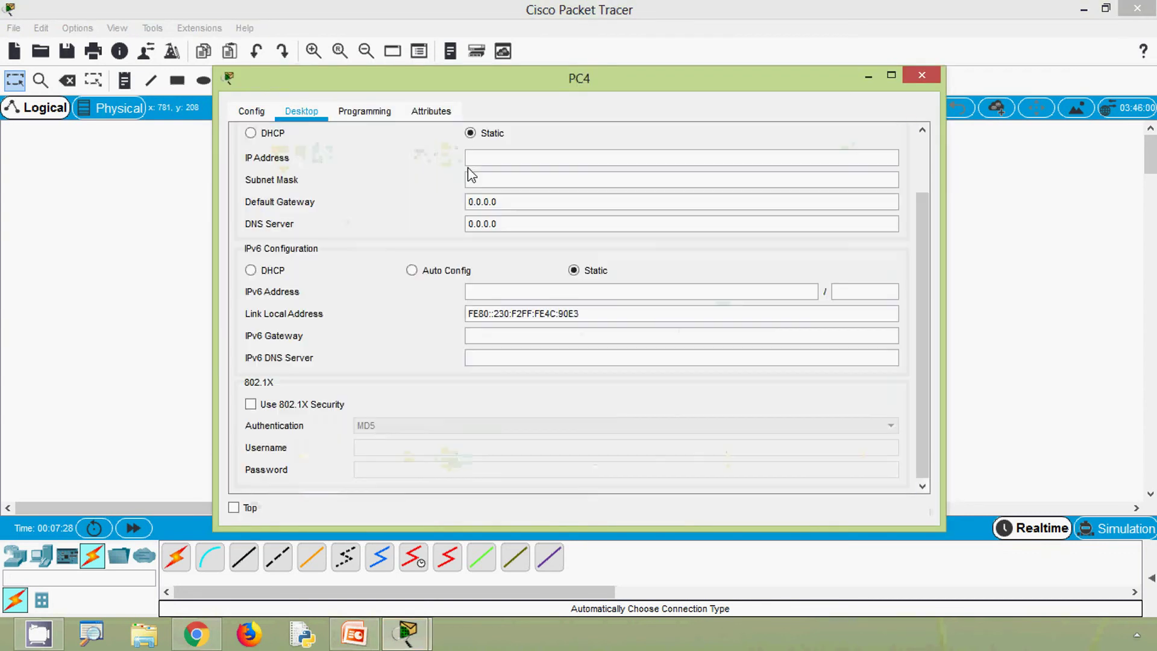
click(511, 159)
text(192.168.1.1)
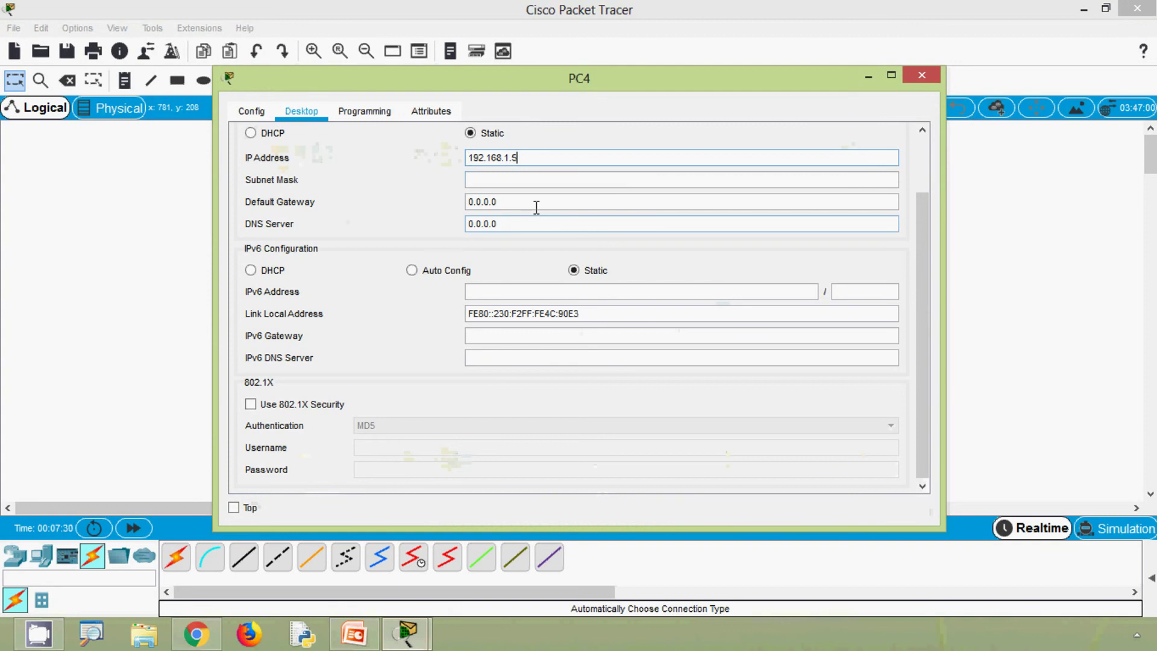
click(534, 179)
click(922, 75)
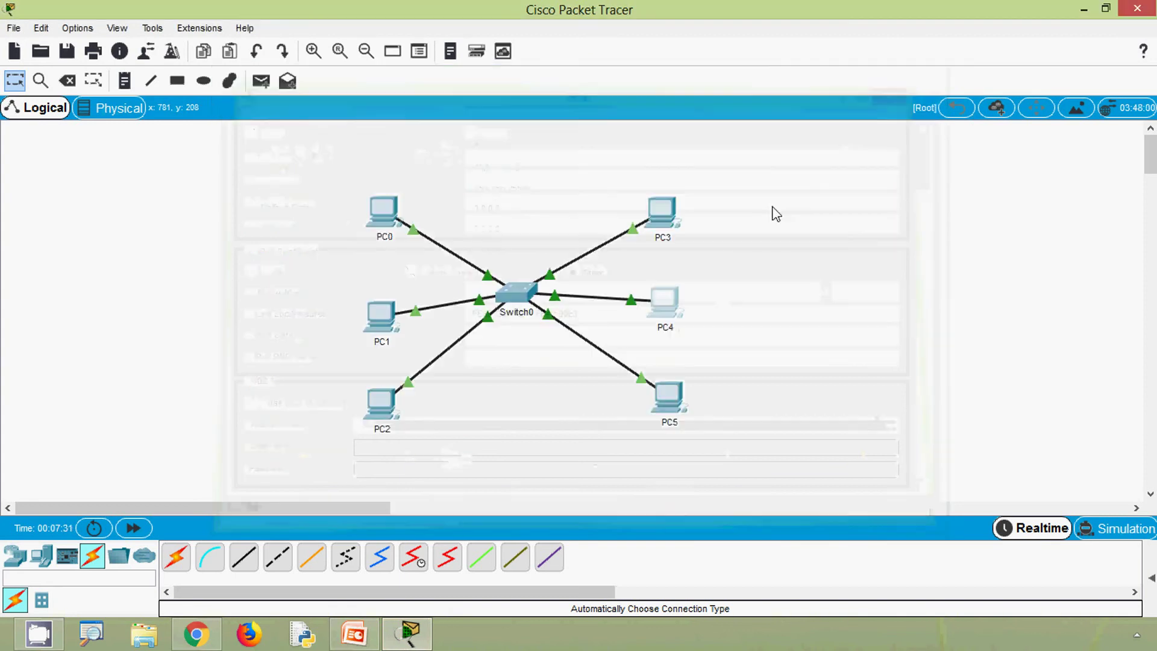
Give PC5 the IP address 192.168.1.6 with mask 255.255.255.0
click(669, 395)
click(301, 110)
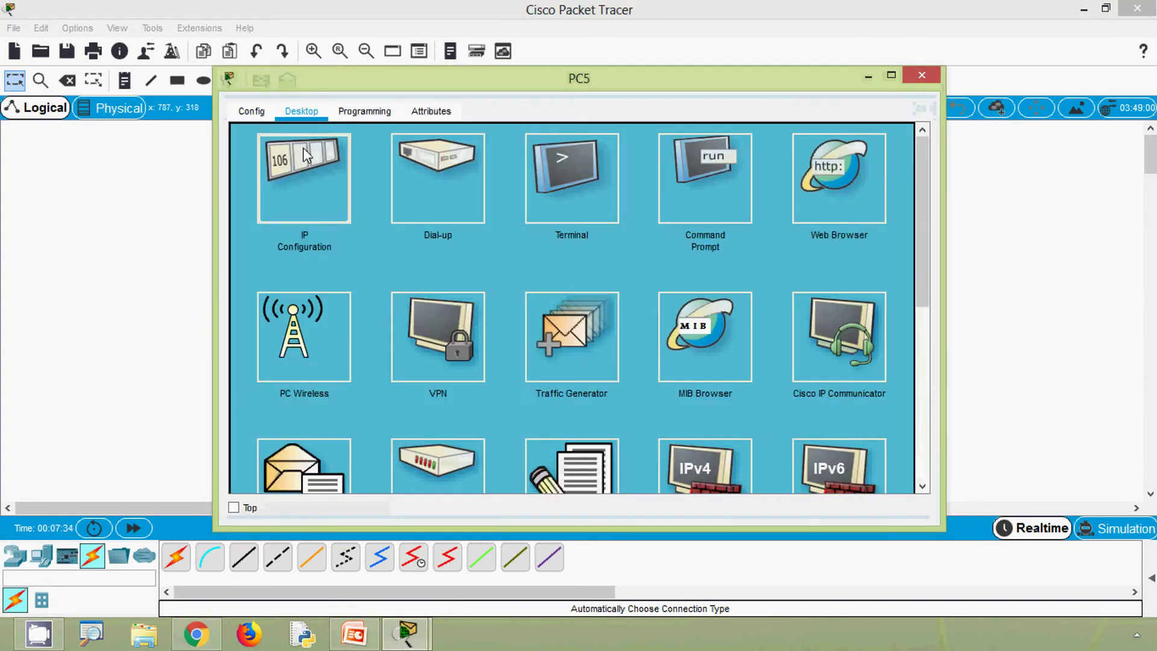
click(303, 151)
click(506, 159)
text(192.168.1.1)
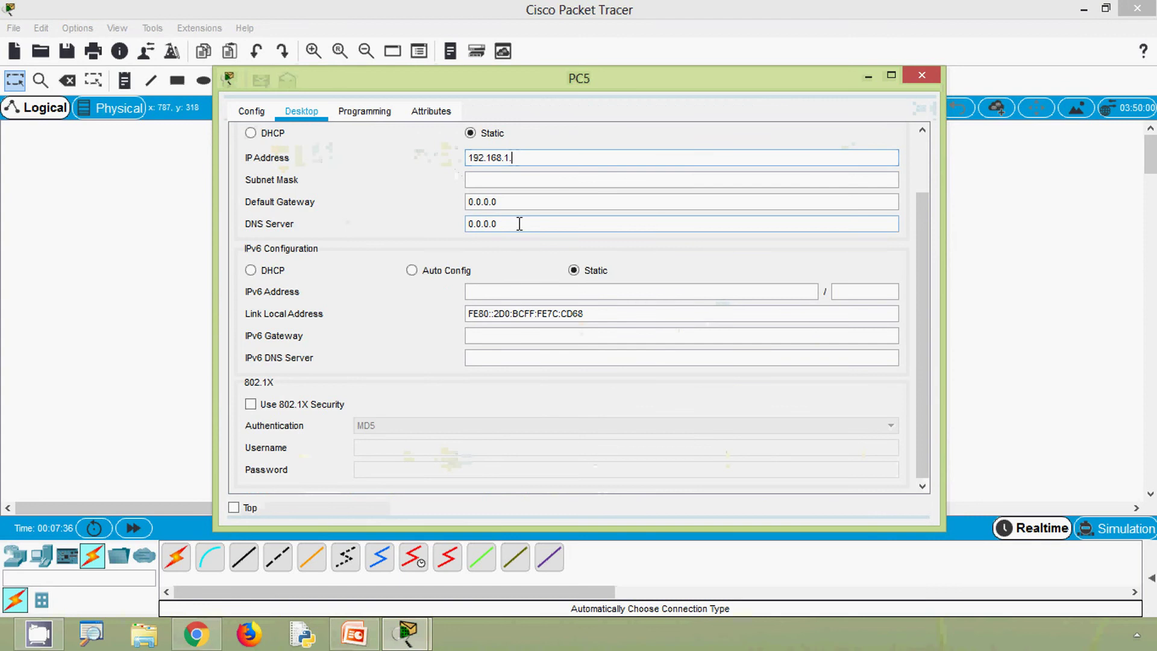
key(Tab)
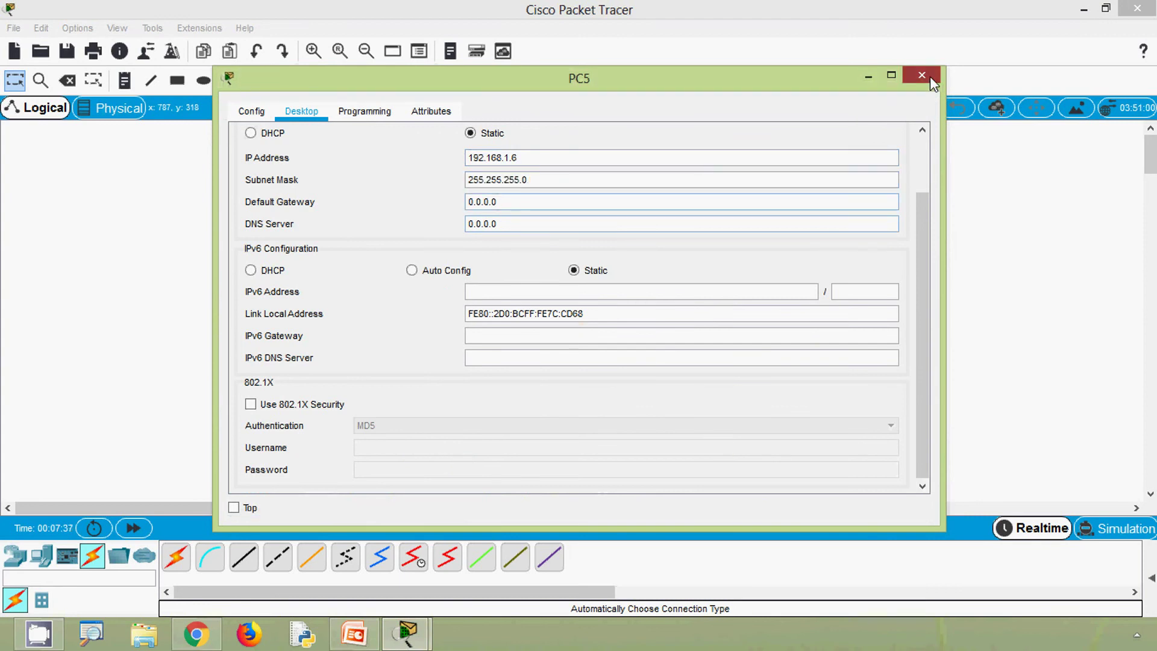
click(922, 75)
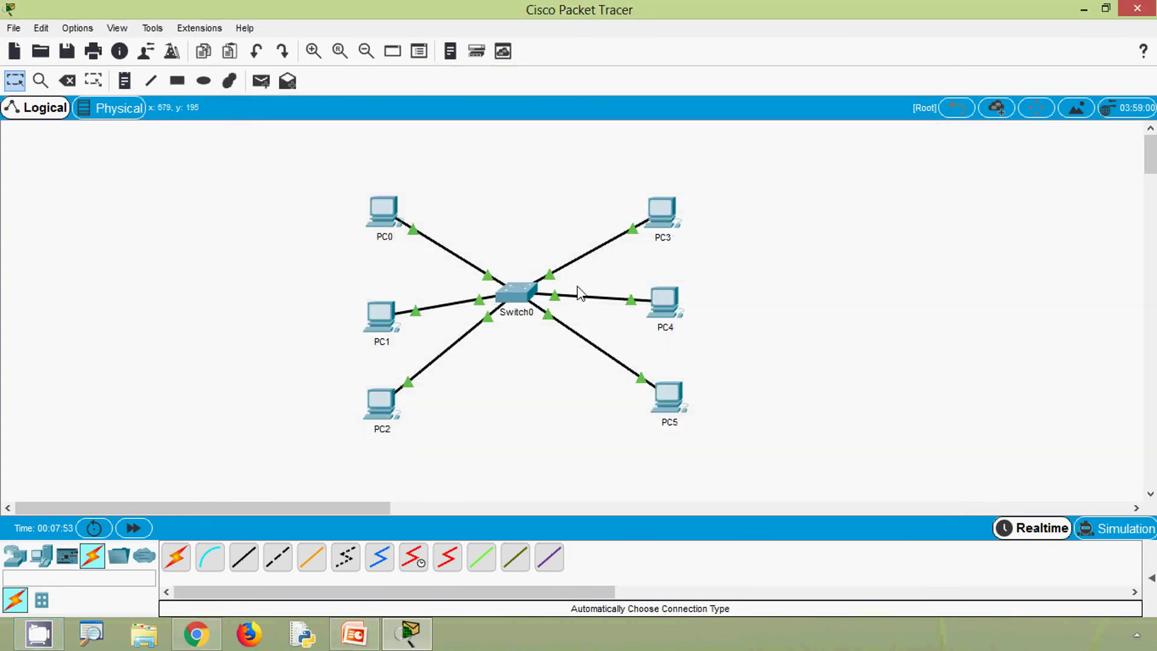
From PC0's Command Prompt, ping 192.168.1.2
click(386, 223)
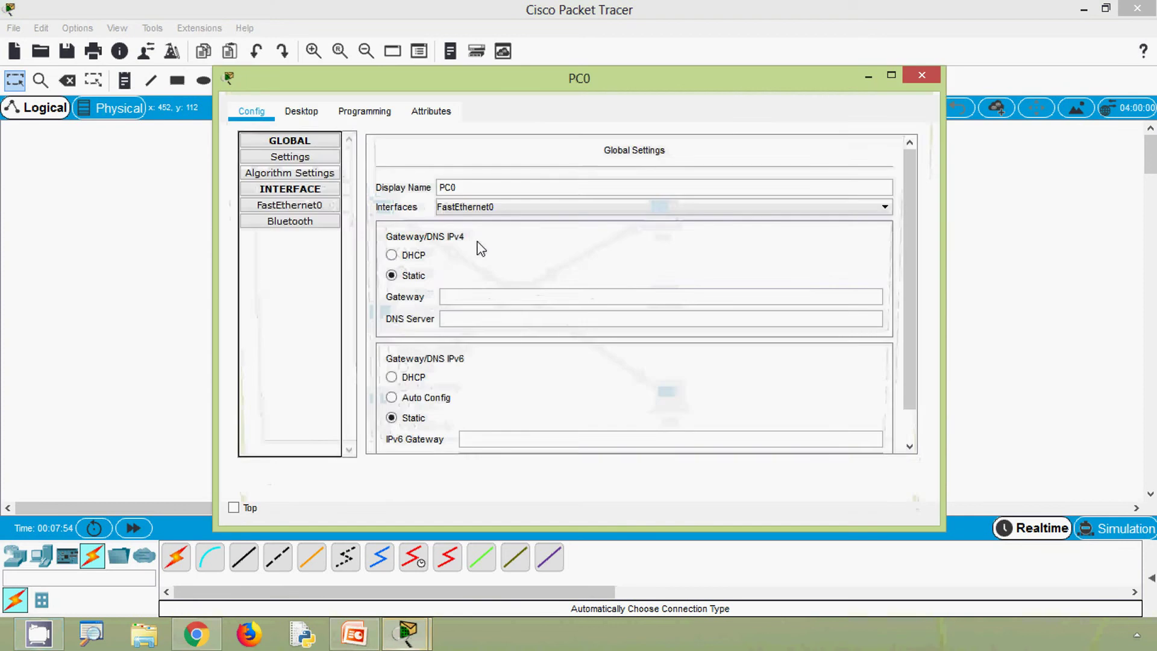
click(302, 110)
click(688, 205)
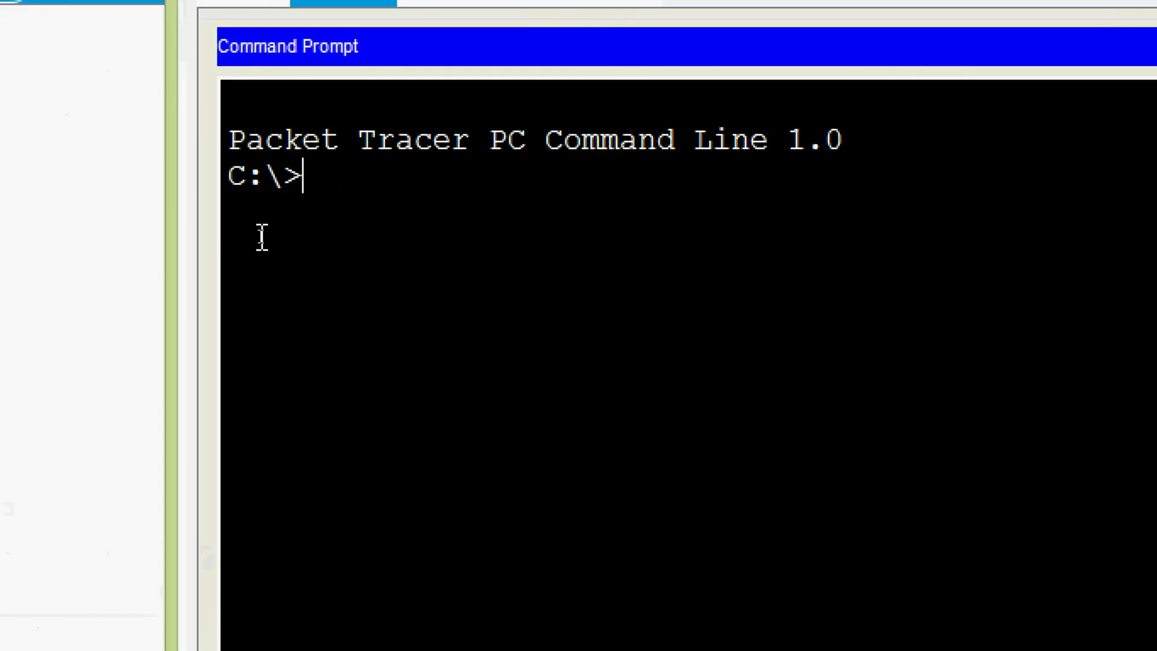
text(192.168.1.2)
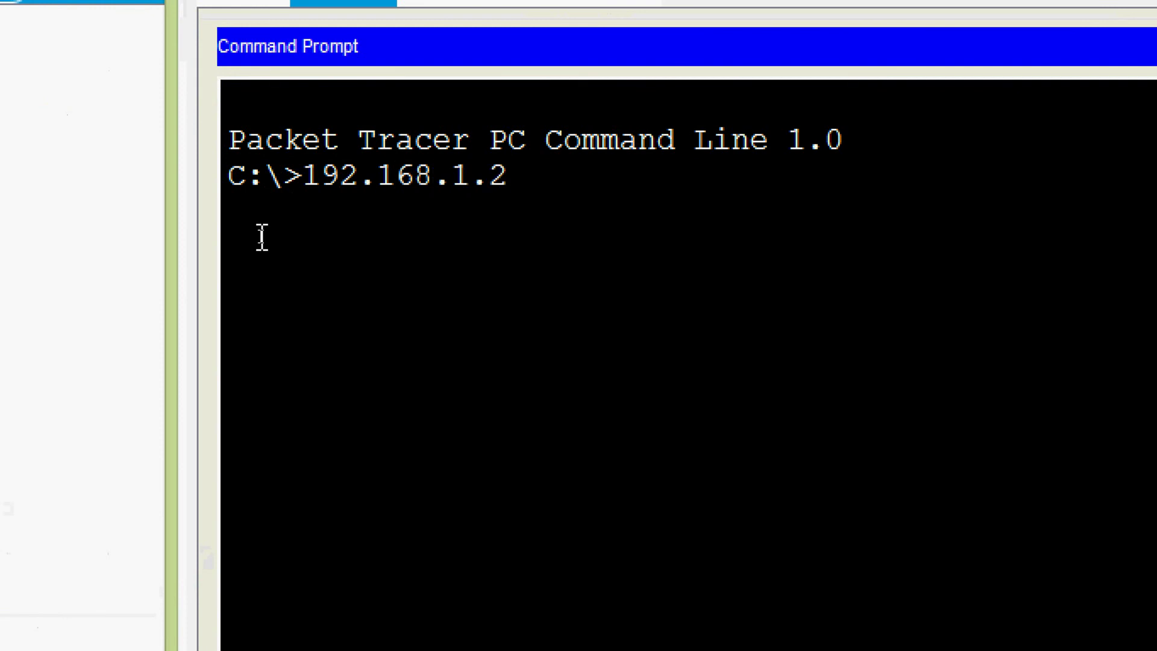
key(Return)
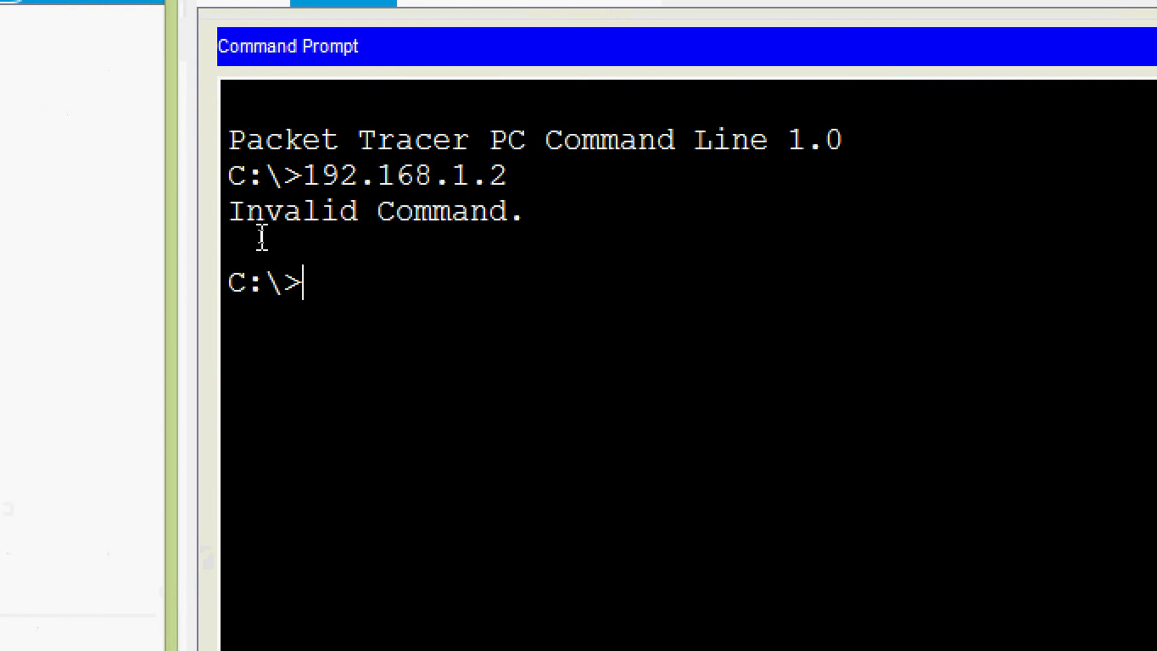
key(Up)
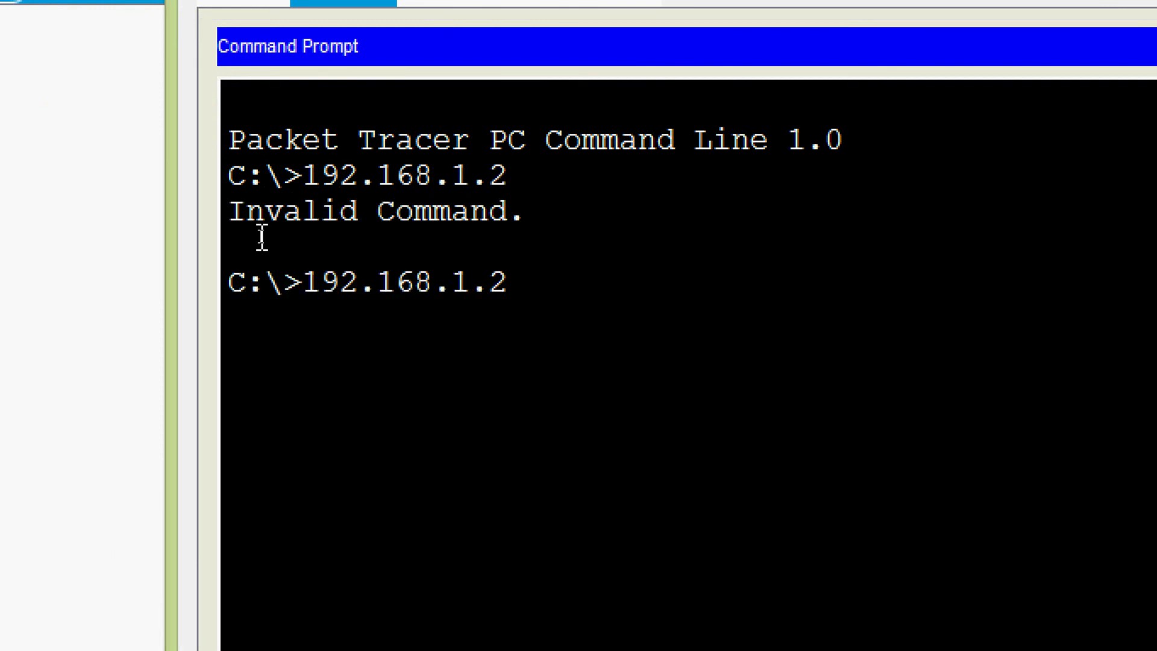
key(Left)
key(Left)
key(Left)
key(Left)
key(Left)
key(Left)
key(Left)
key(Left)
key(Left)
text(ping)
key(Return)
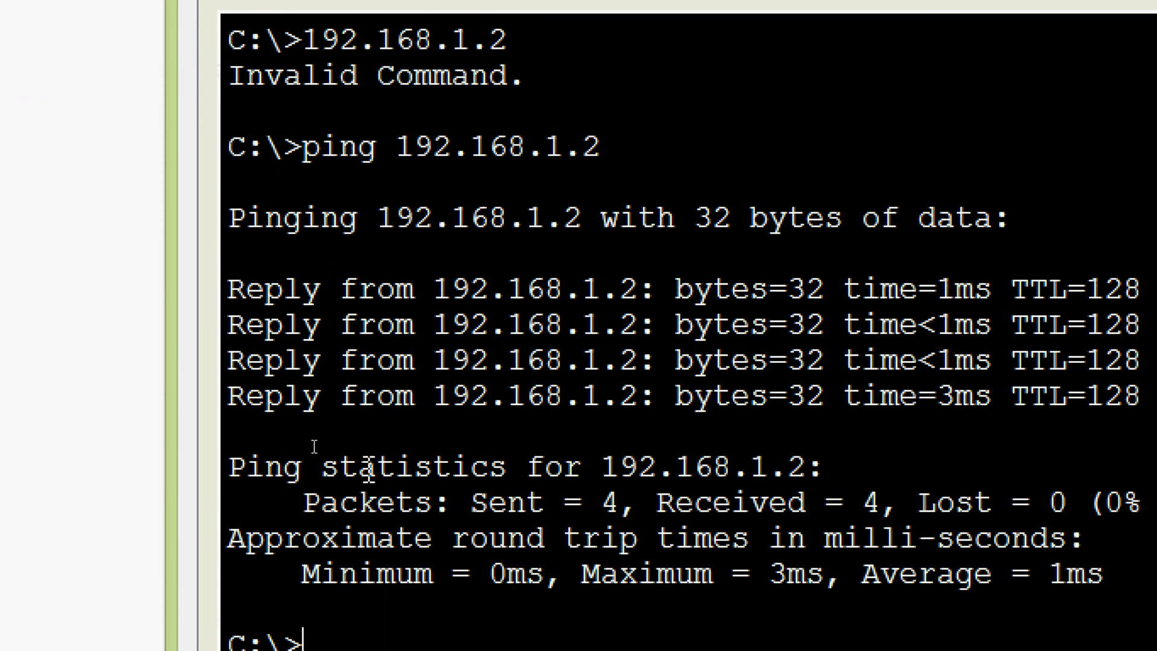
Ping 192.168.1.3 and 192.168.1.4 from PC0 by editing the previous command
key(Up)
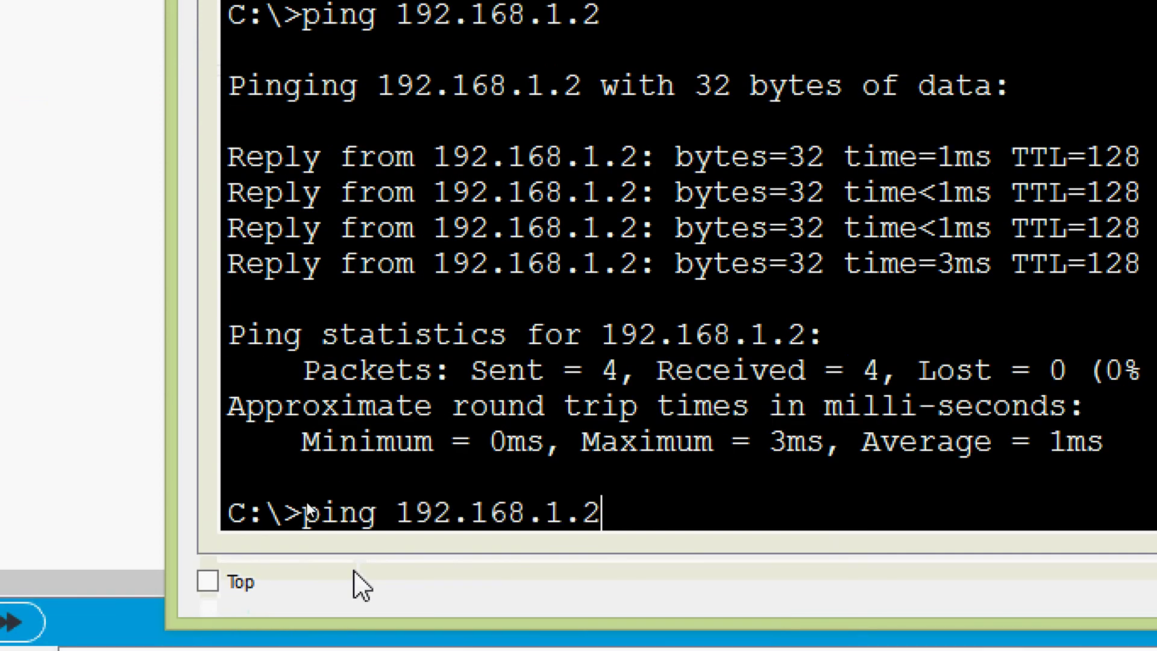
key(BackSpace)
text(3)
key(Return)
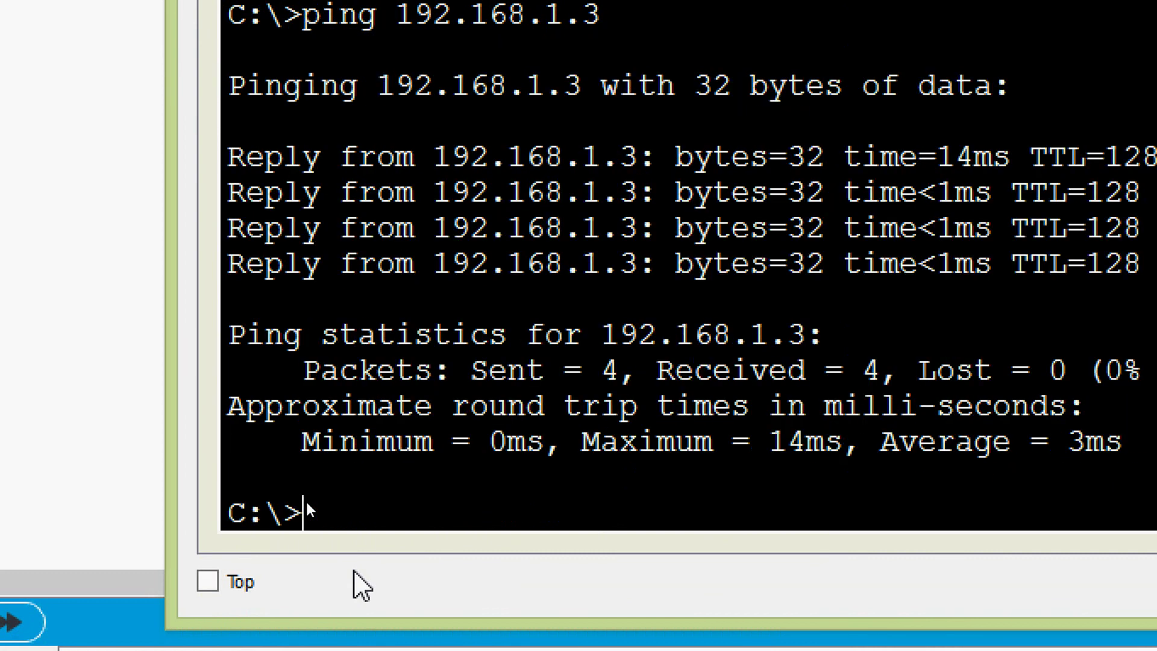
key(Up)
key(BackSpace)
text(4)
key(Return)
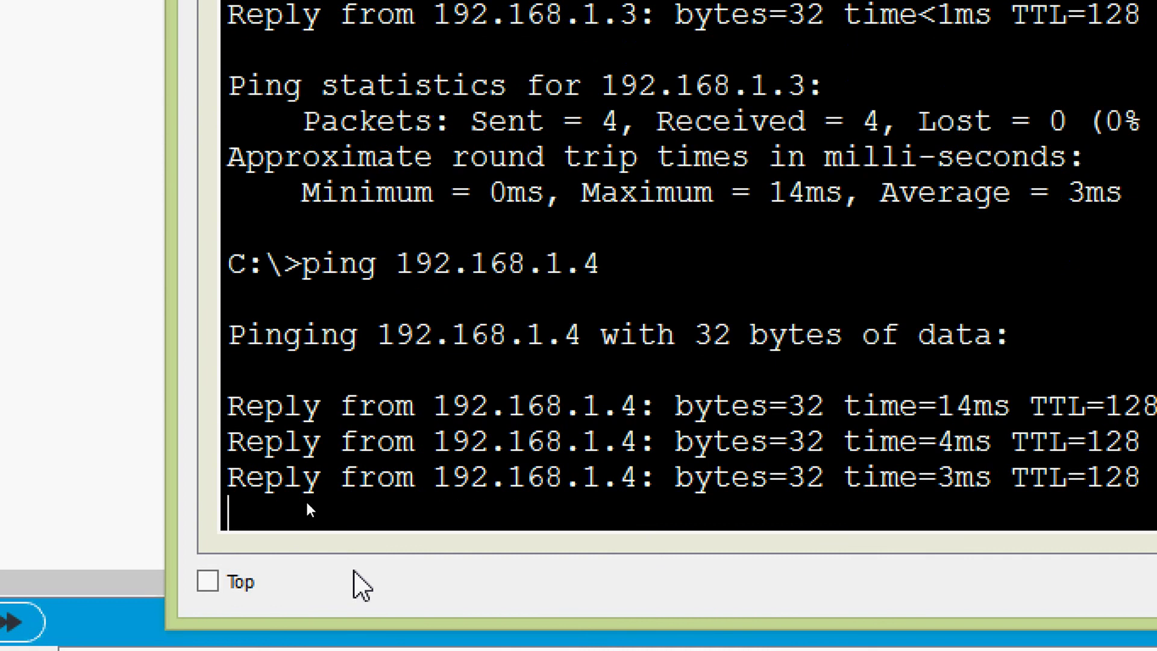
Ping 192.168.1.5 and 192.168.1.6, then close PC0 and switch to Simulation mode
key(Up)
key(BackSpace)
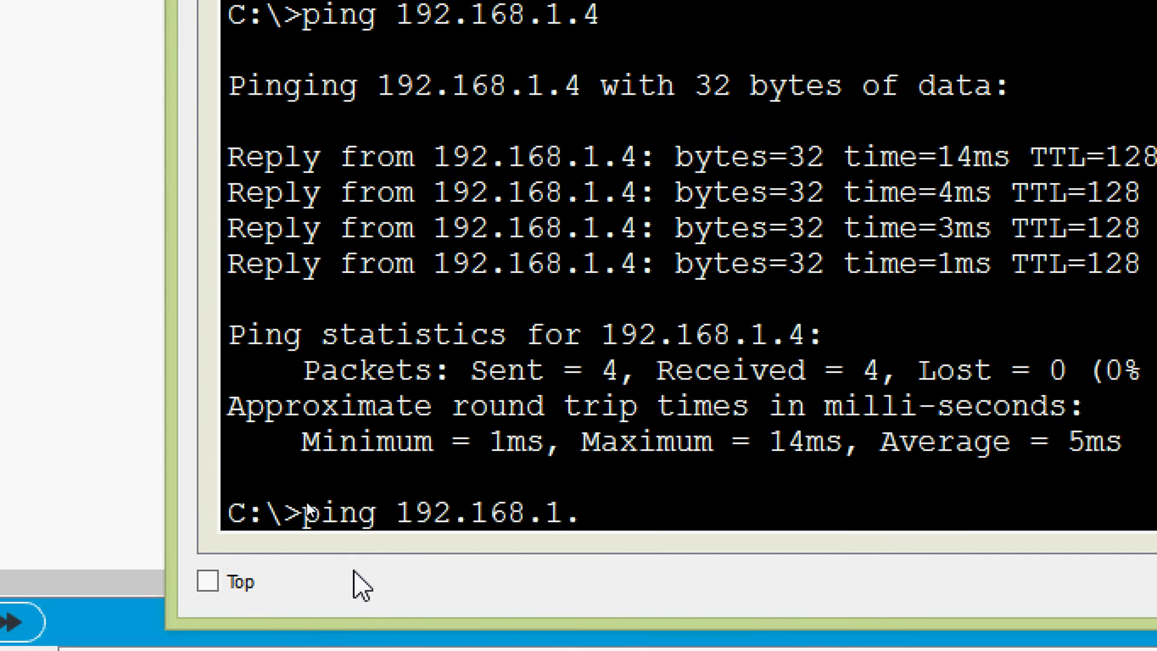
text(5)
key(Return)
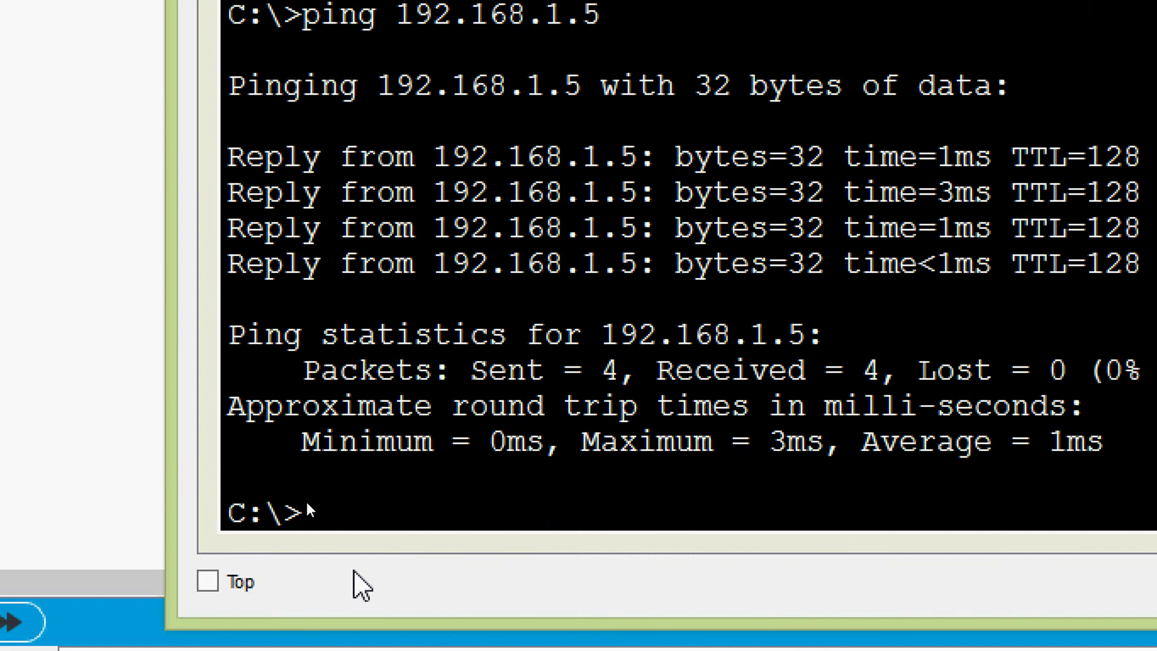
key(Up)
key(BackSpace)
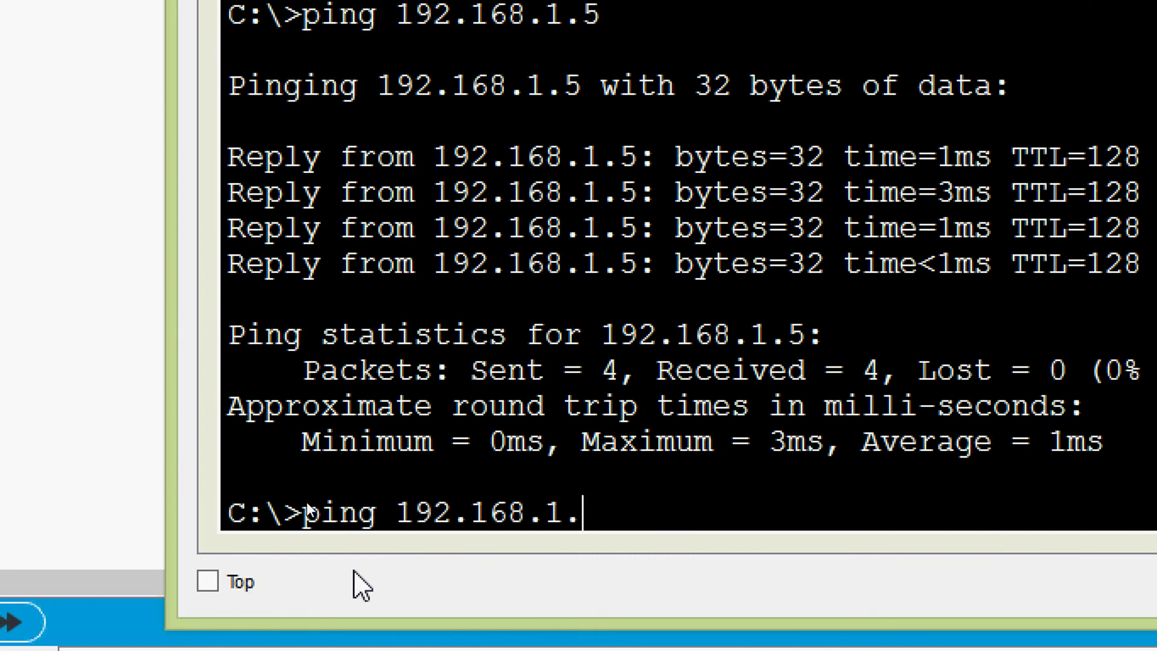
text(6)
key(Return)
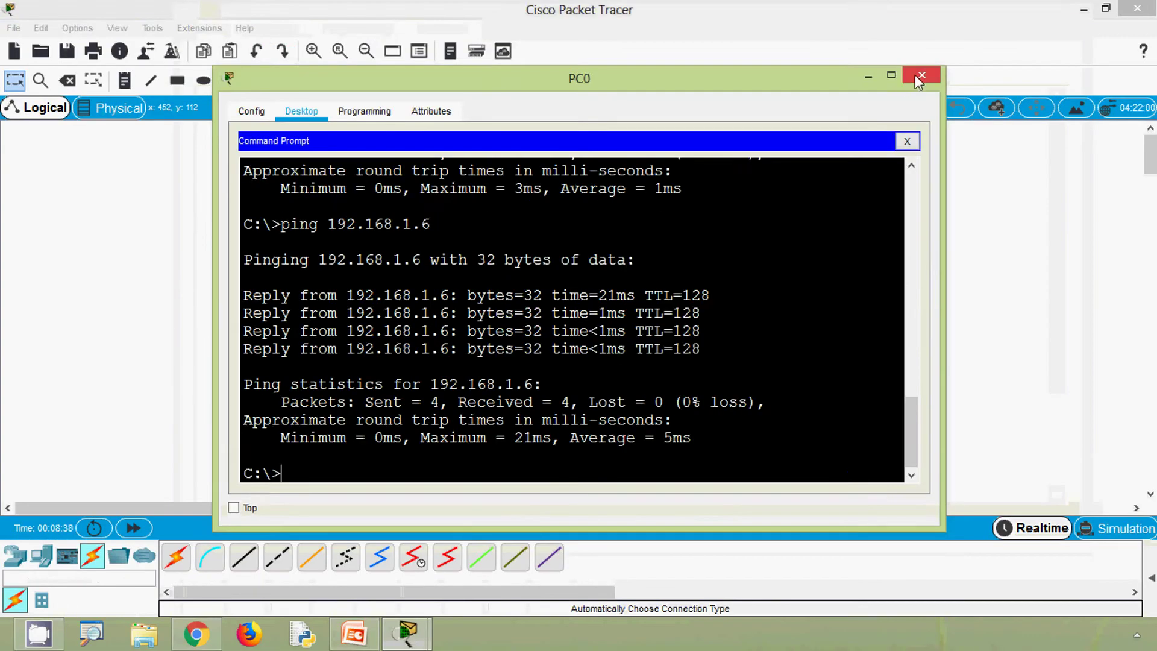
click(920, 75)
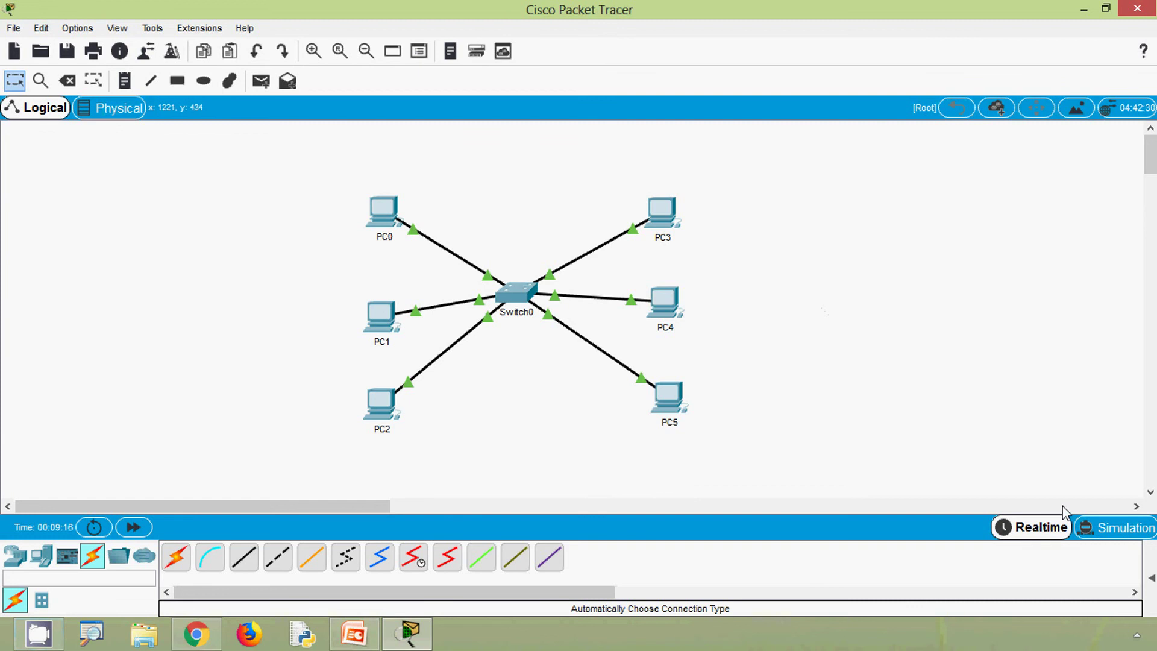
click(1107, 532)
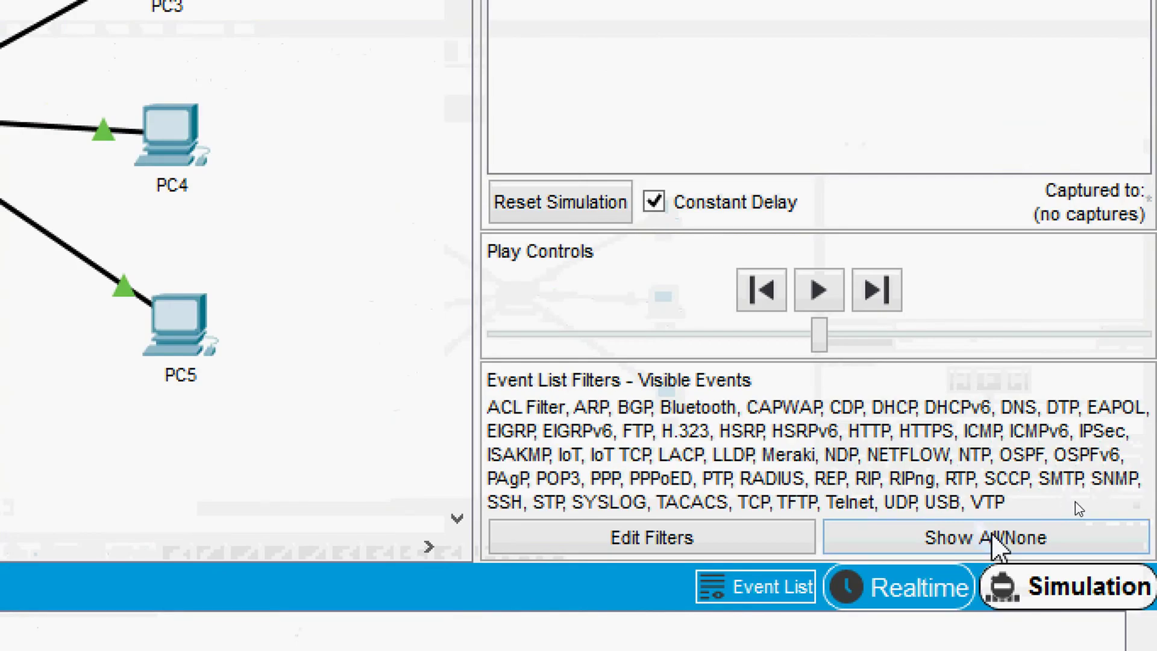
Clear all event filters, then enable only ICMP in the simulation event list
click(1004, 542)
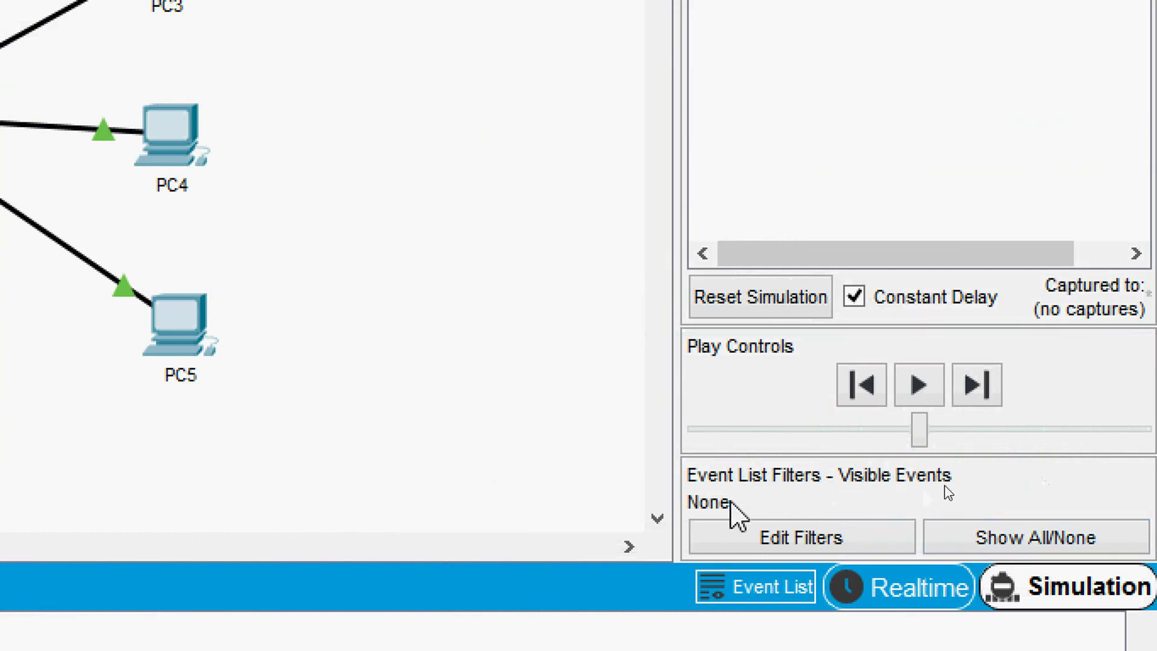
click(788, 536)
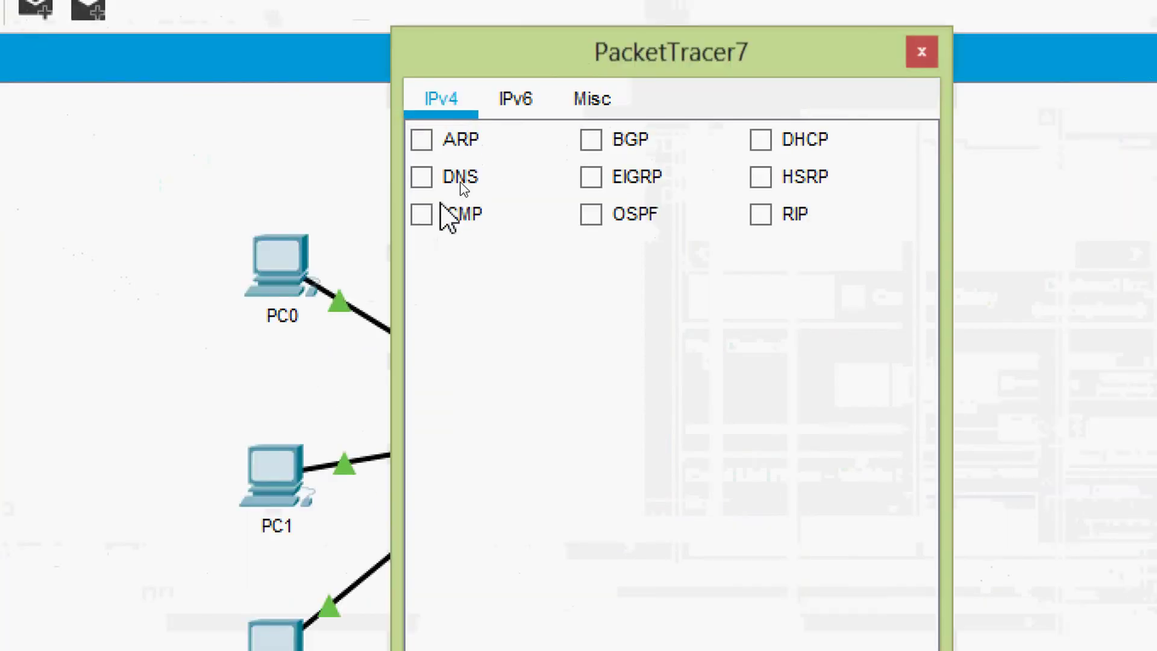
click(425, 214)
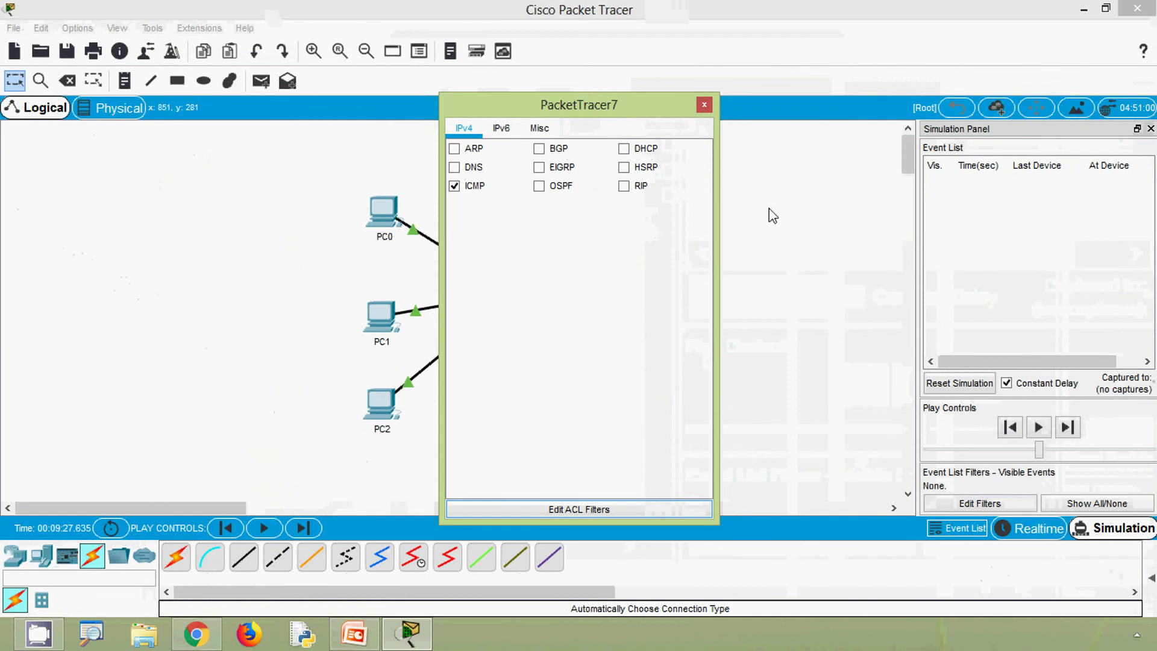
click(704, 107)
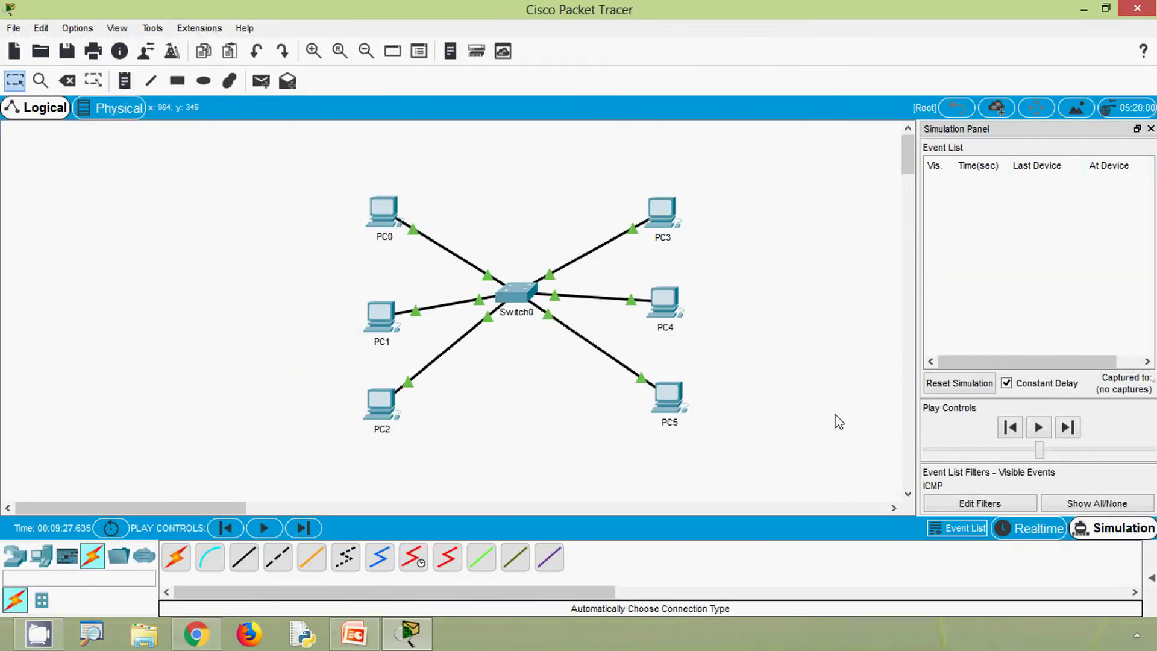
Create a complex ICMP PDU from PC0 to 192.168.1.4, sequence 1, one-shot at time 0
click(1150, 578)
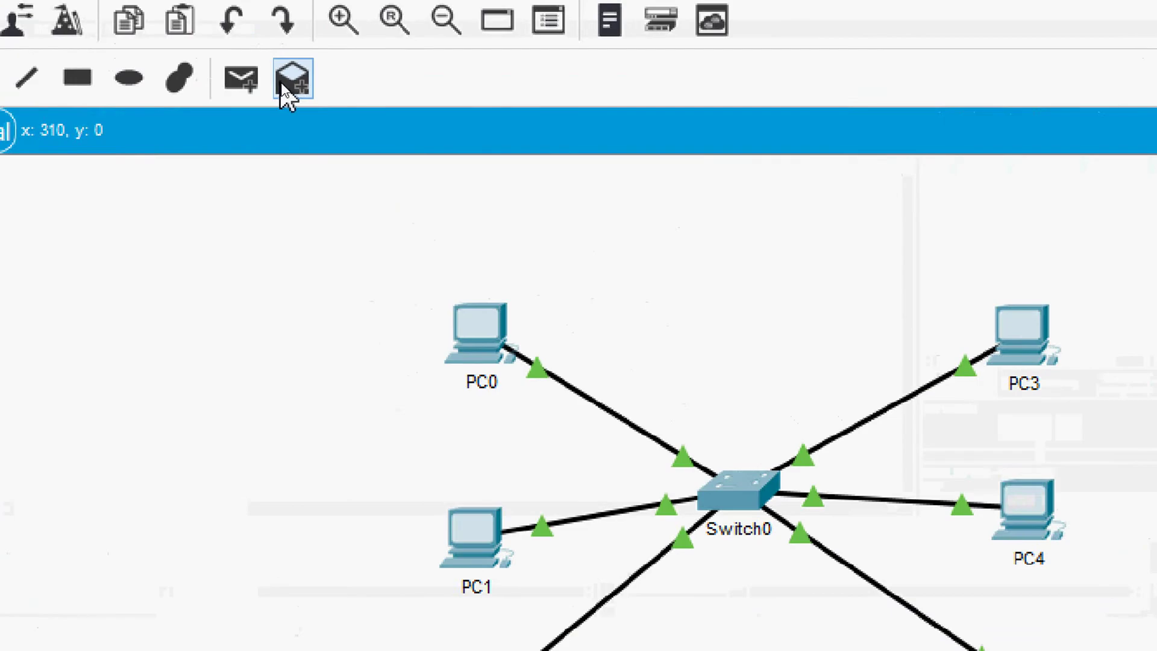
click(283, 89)
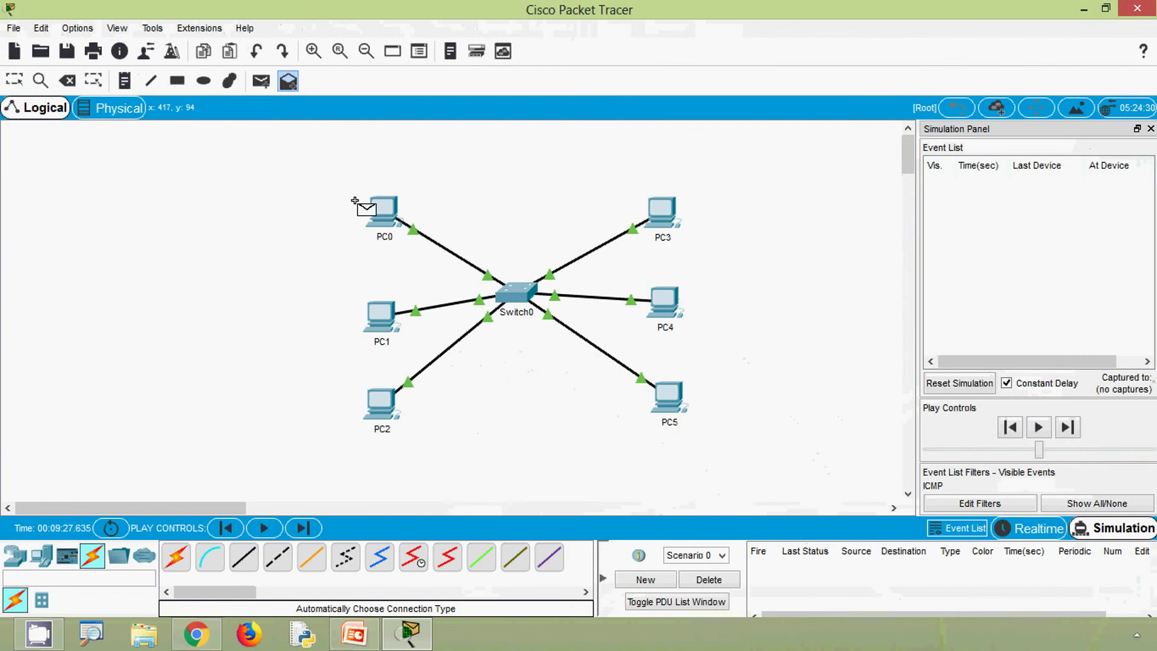
click(376, 207)
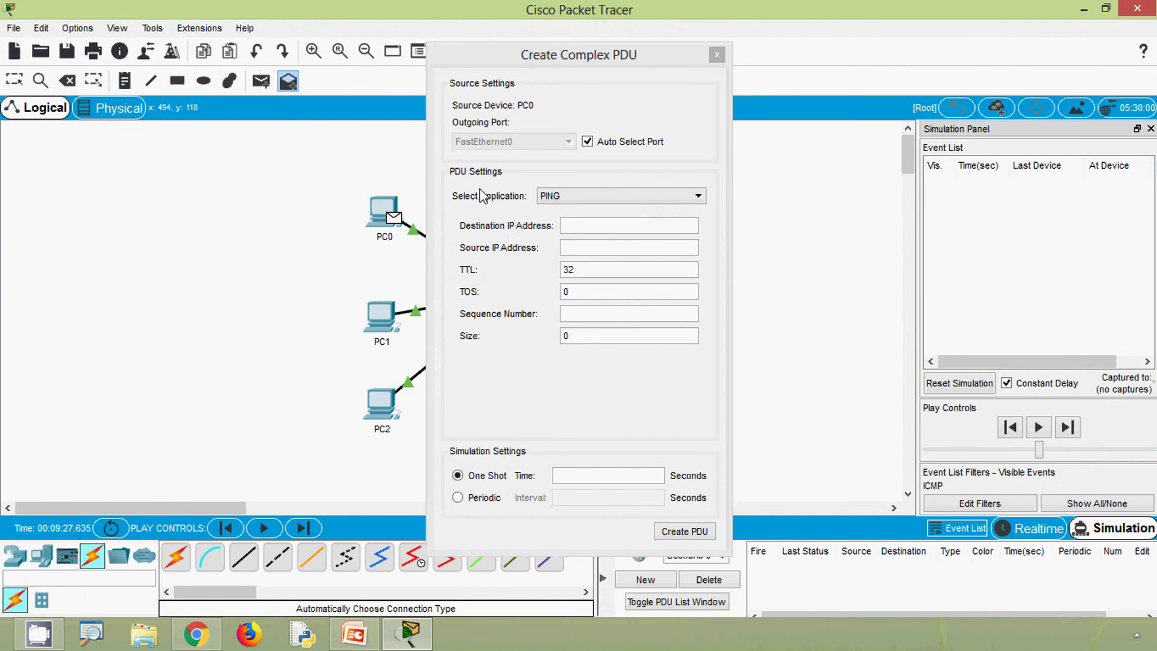
click(579, 228)
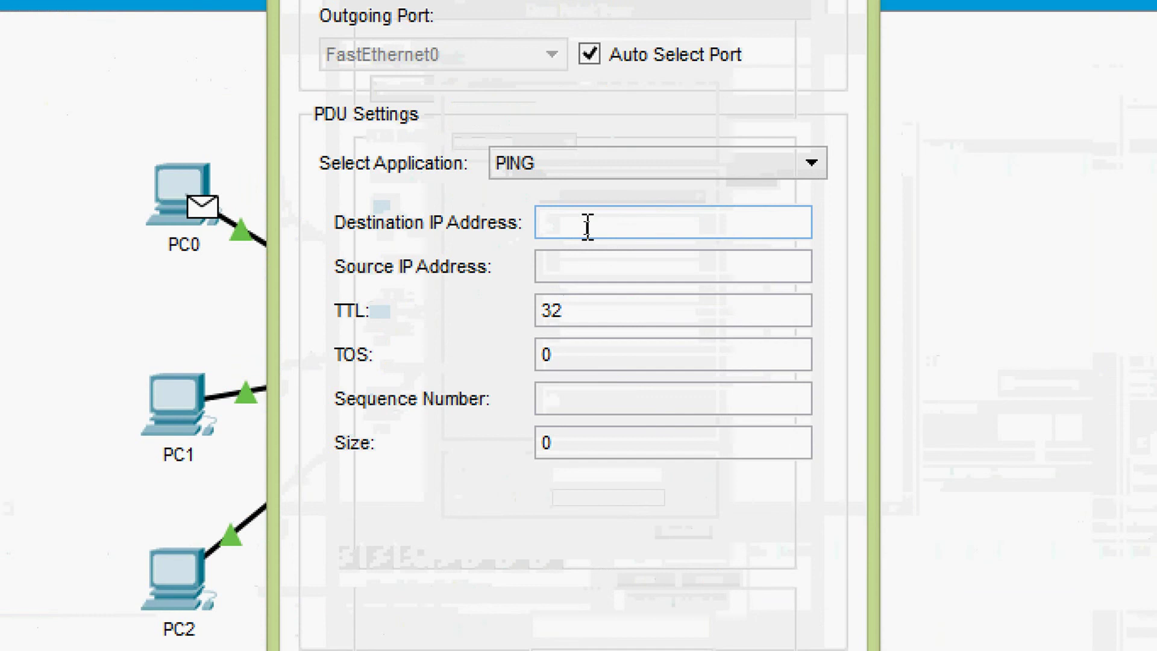
text(192.168.1.4)
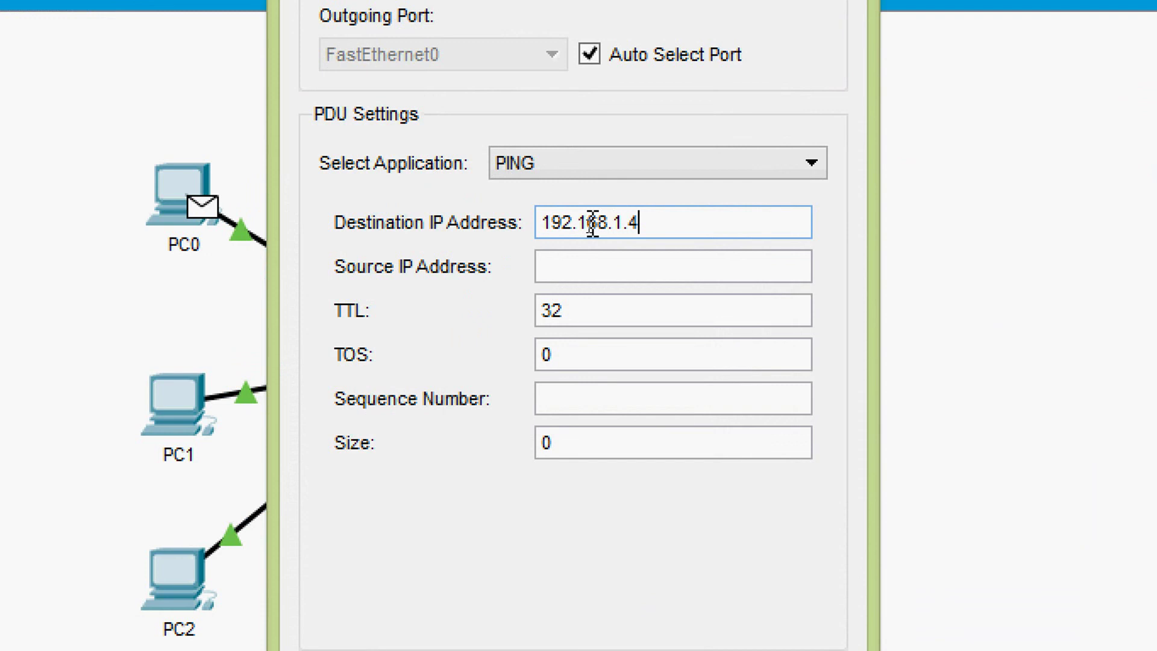
click(570, 270)
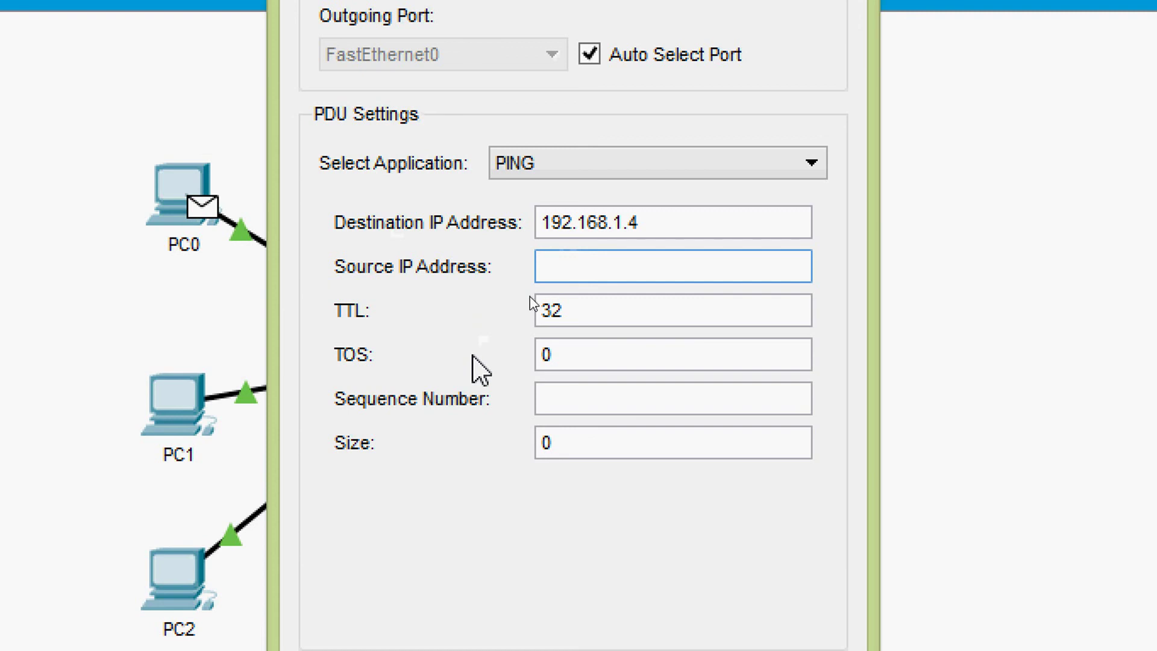
click(567, 399)
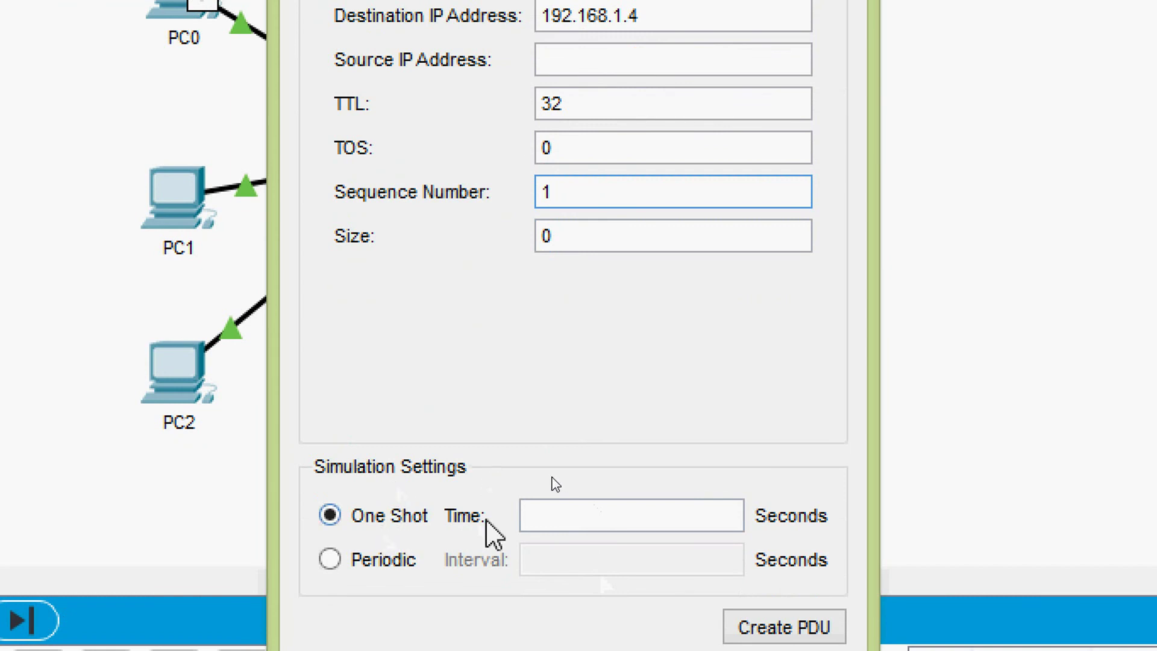
click(592, 514)
text(0)
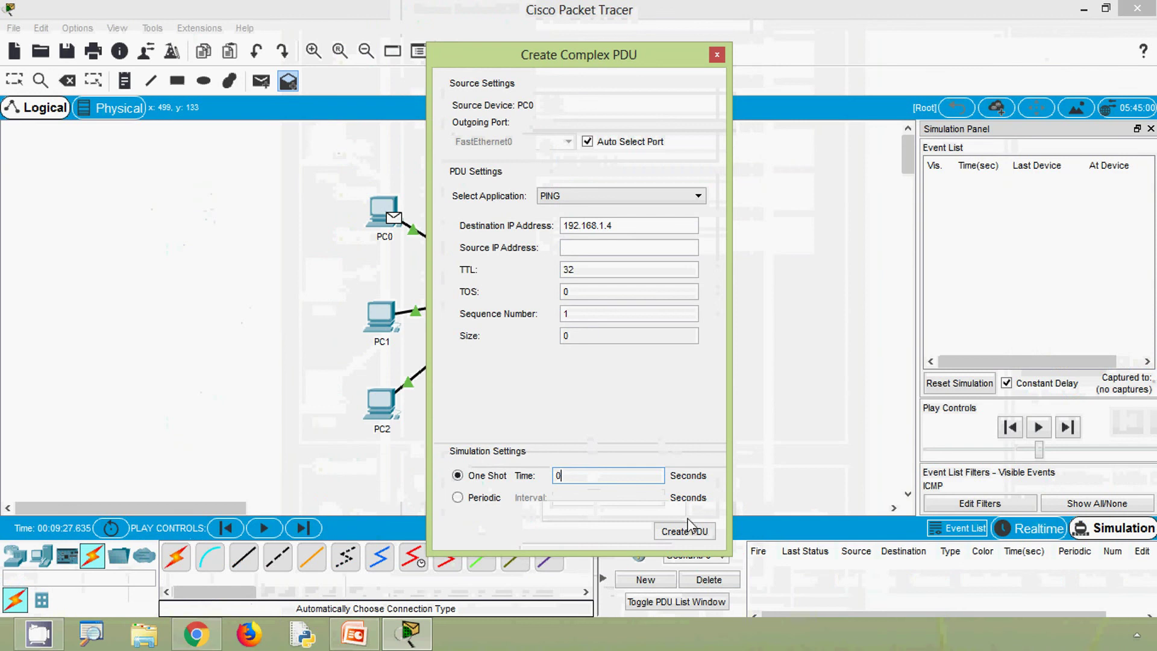
click(684, 531)
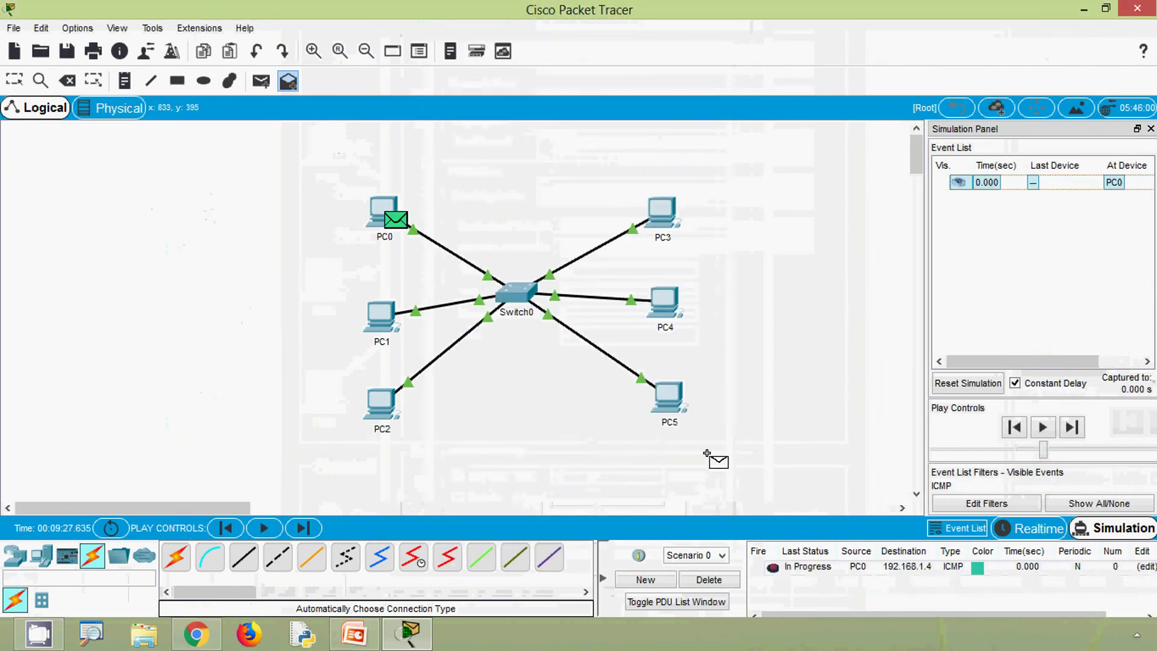
Inspect the ICMP PDU waiting at PC0, then close its details window
key(Escape)
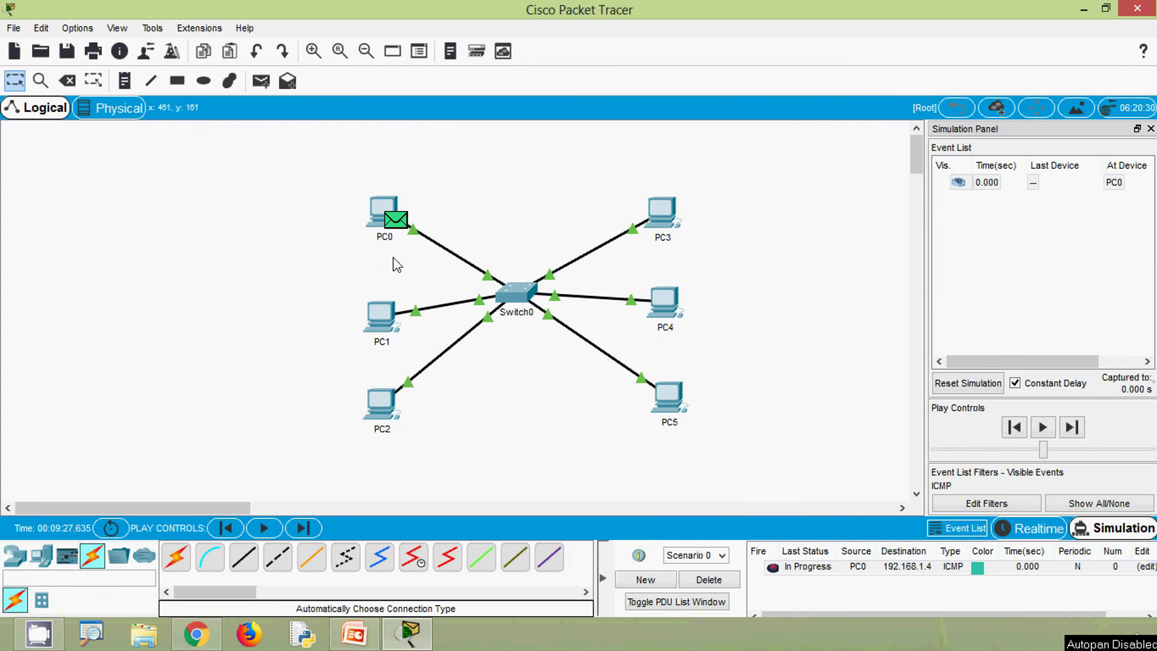
click(397, 222)
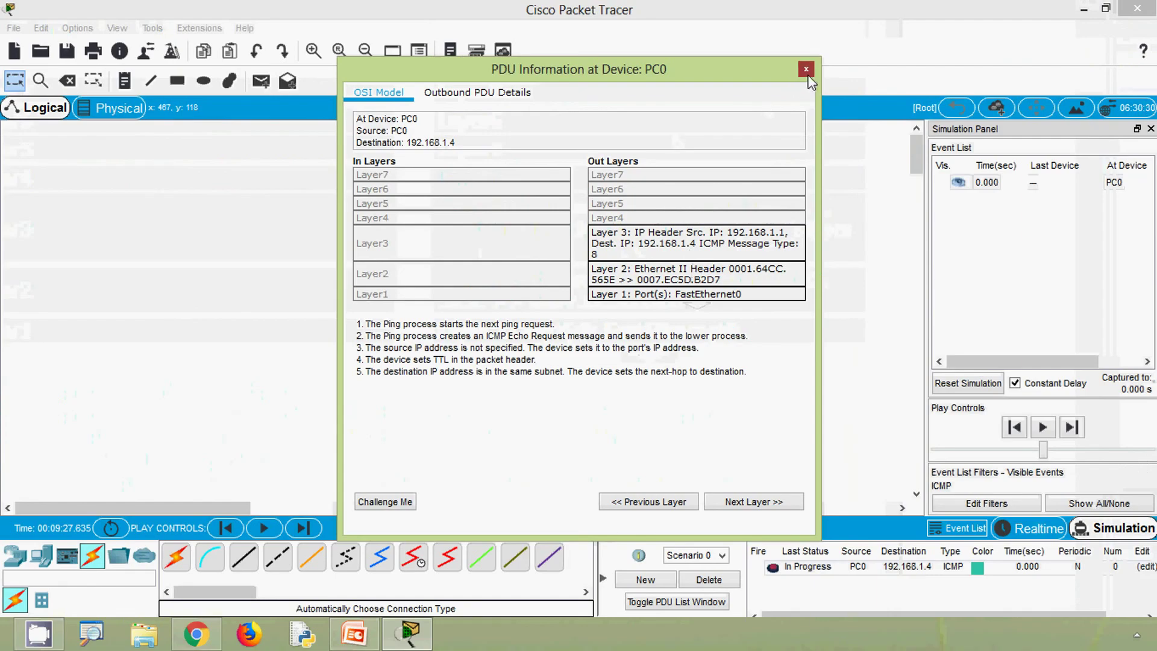
click(806, 69)
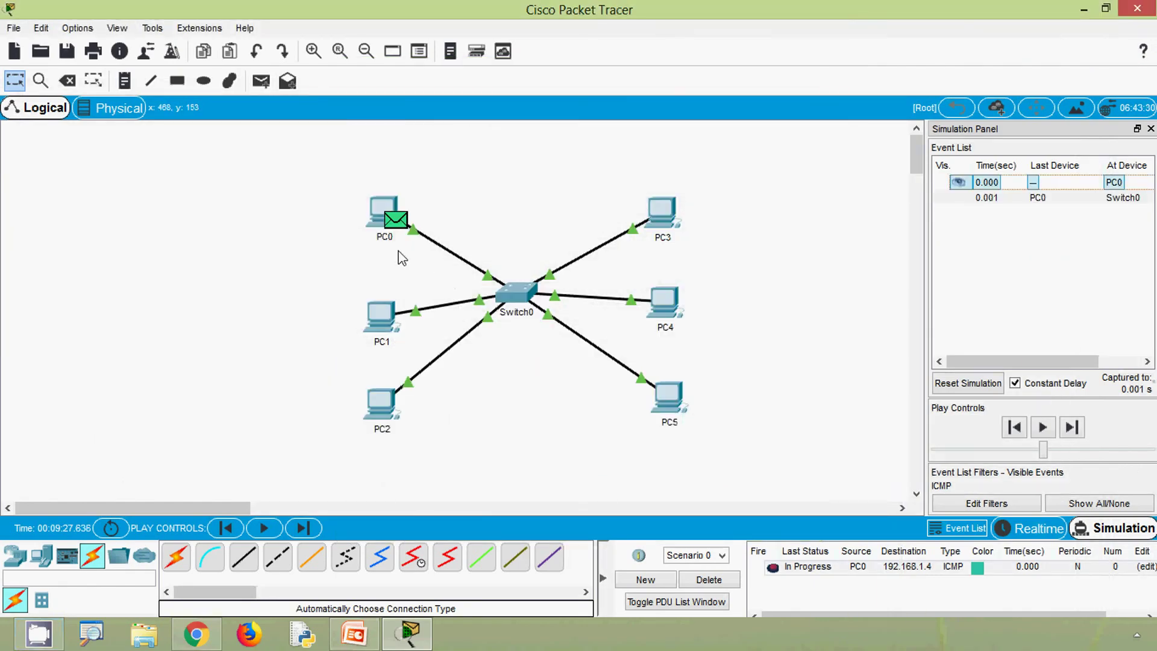
Step the ping PC0 → Switch0 → PC3 and the reply back to PC0 until successful
click(301, 529)
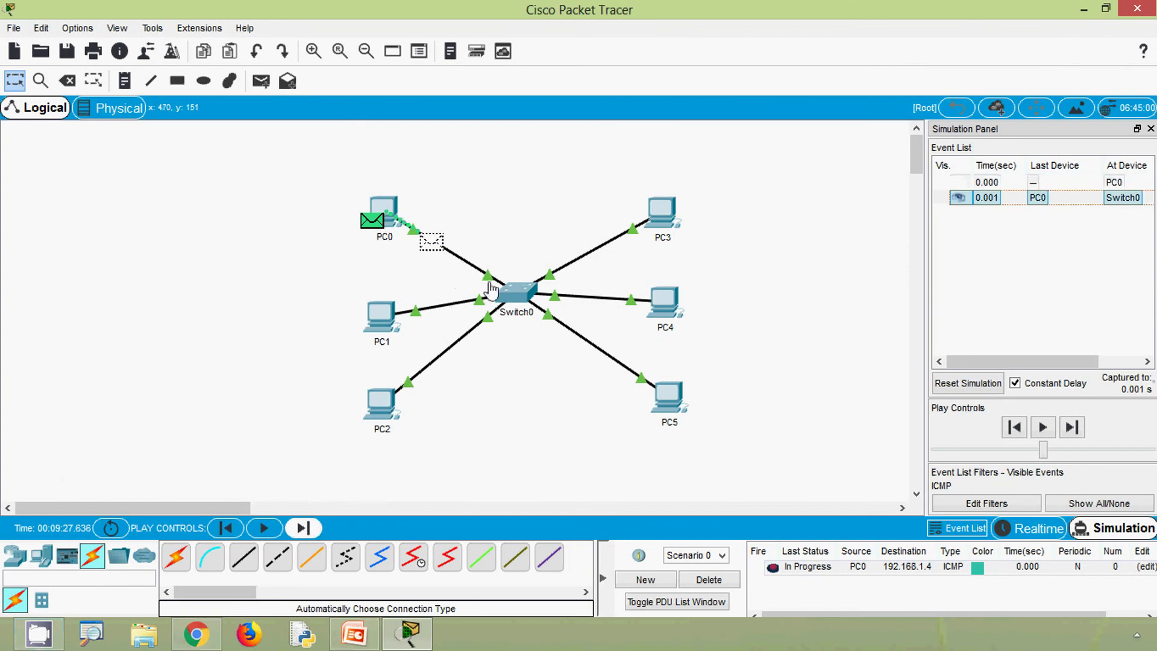
mouse_move(523, 305)
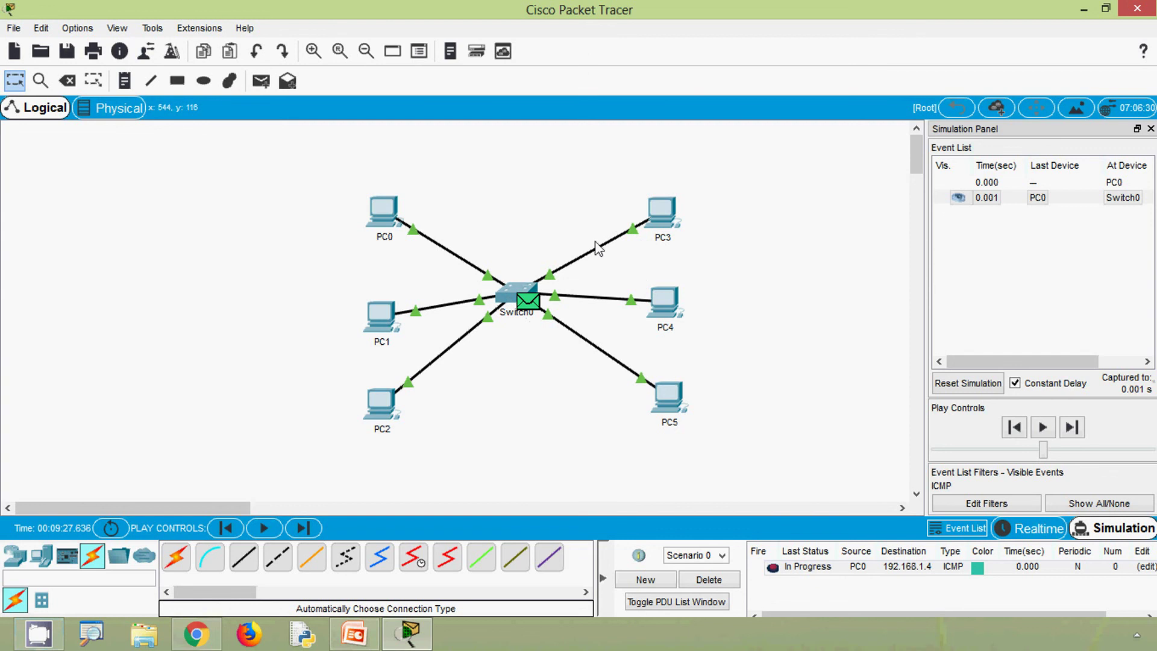
click(303, 528)
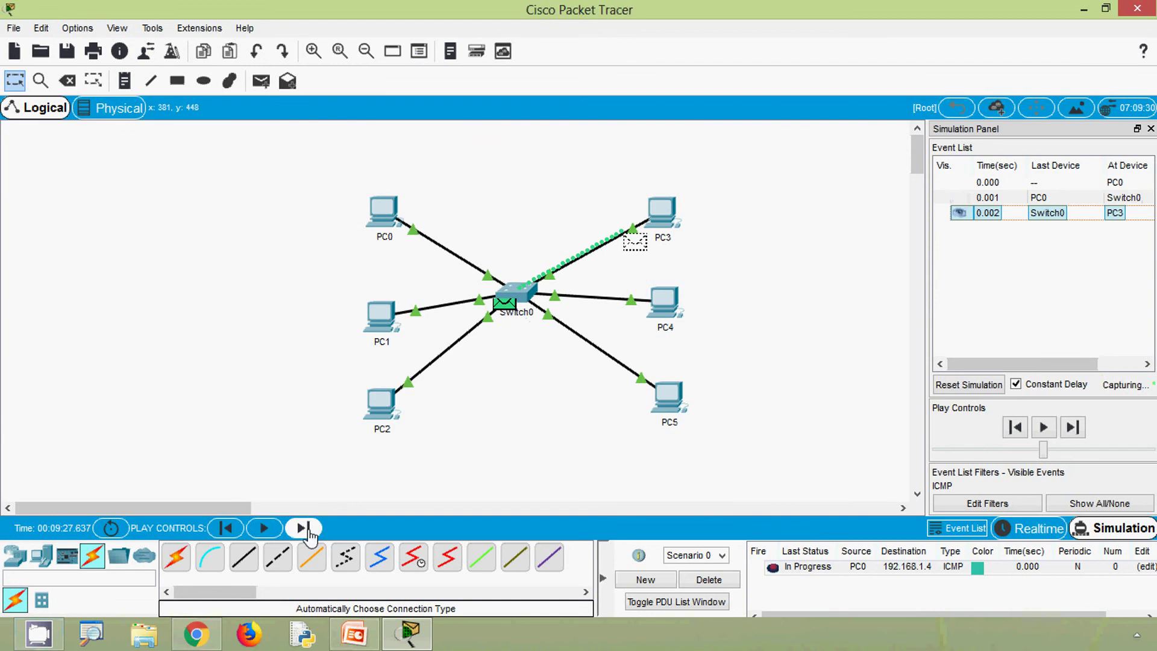
mouse_move(671, 225)
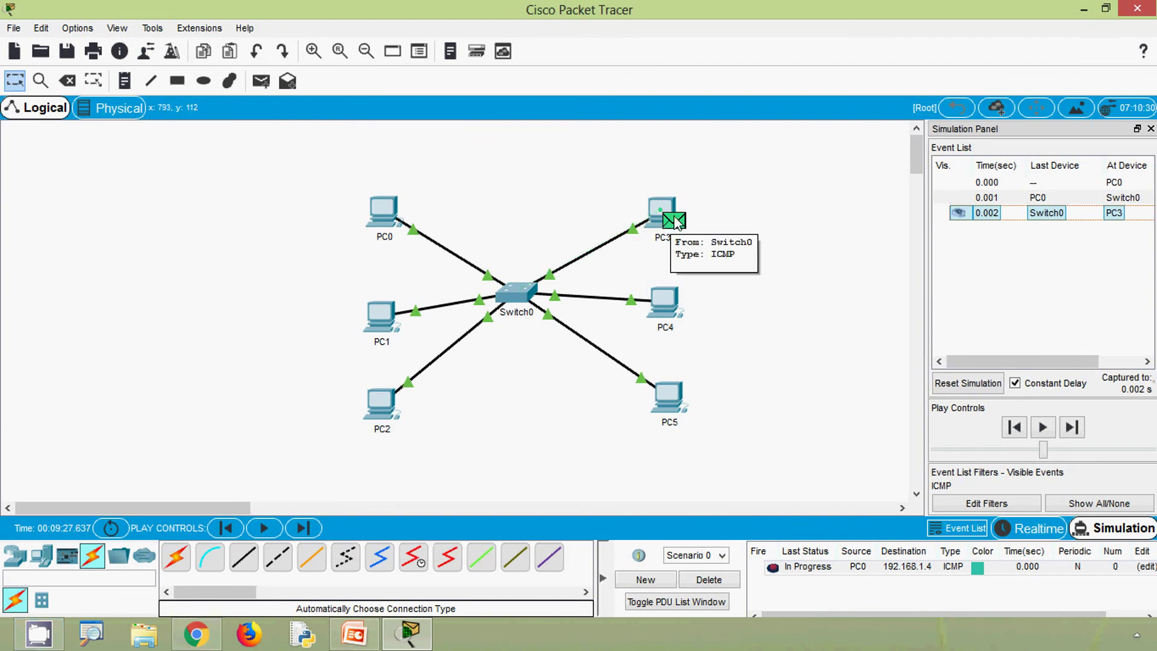
click(799, 306)
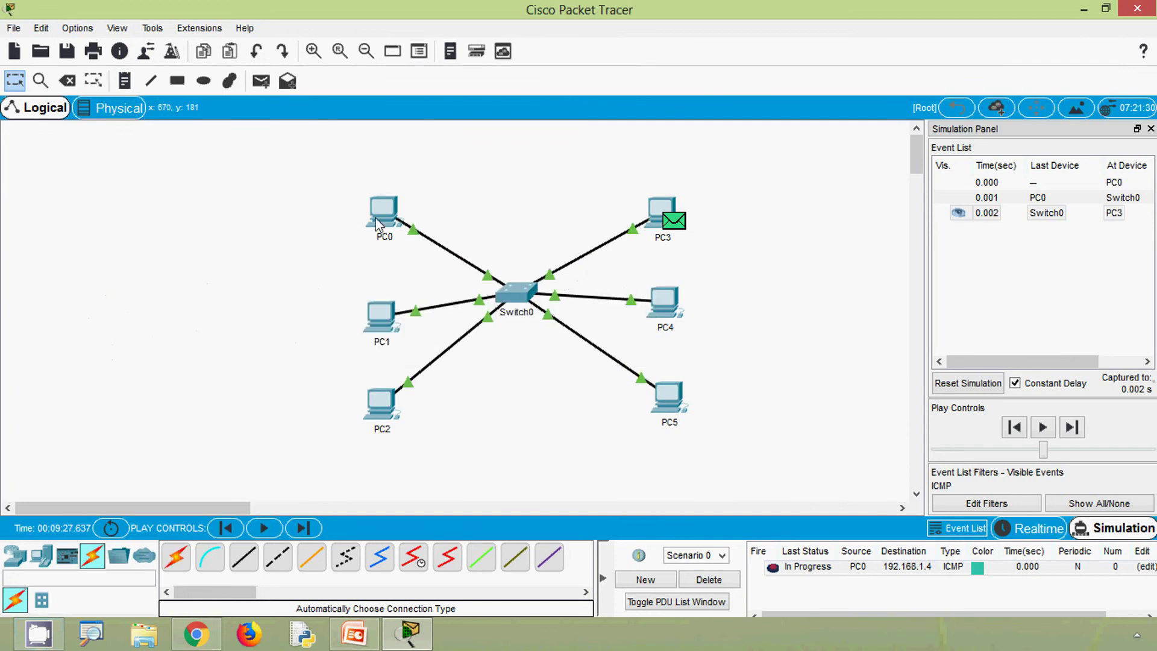
click(306, 532)
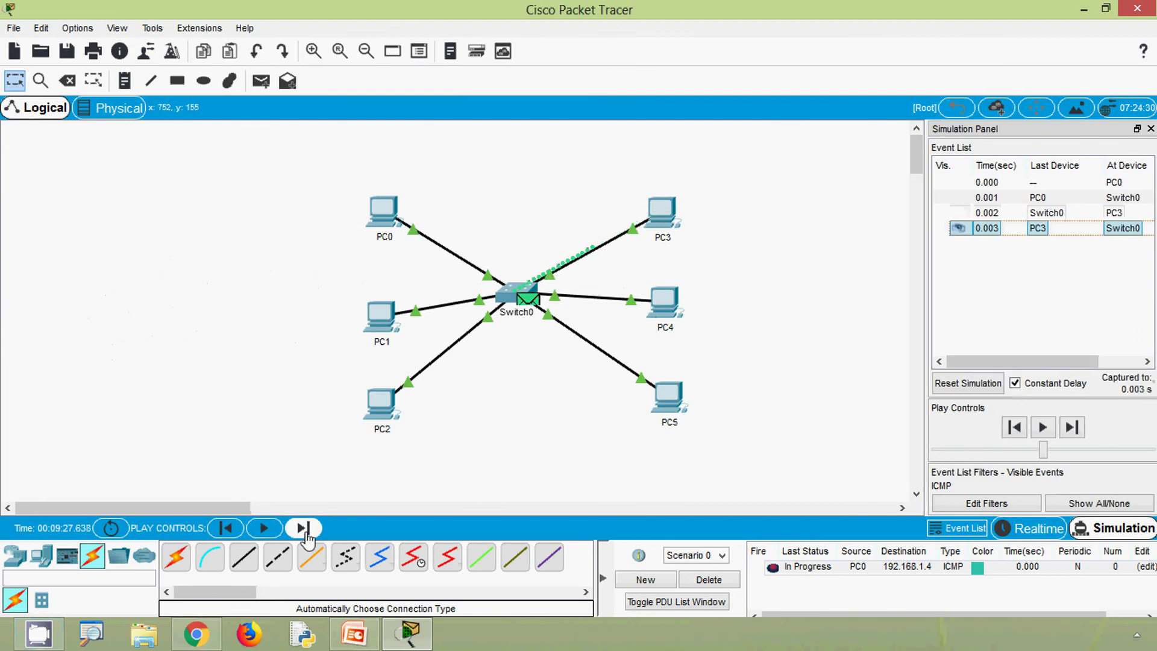
click(306, 532)
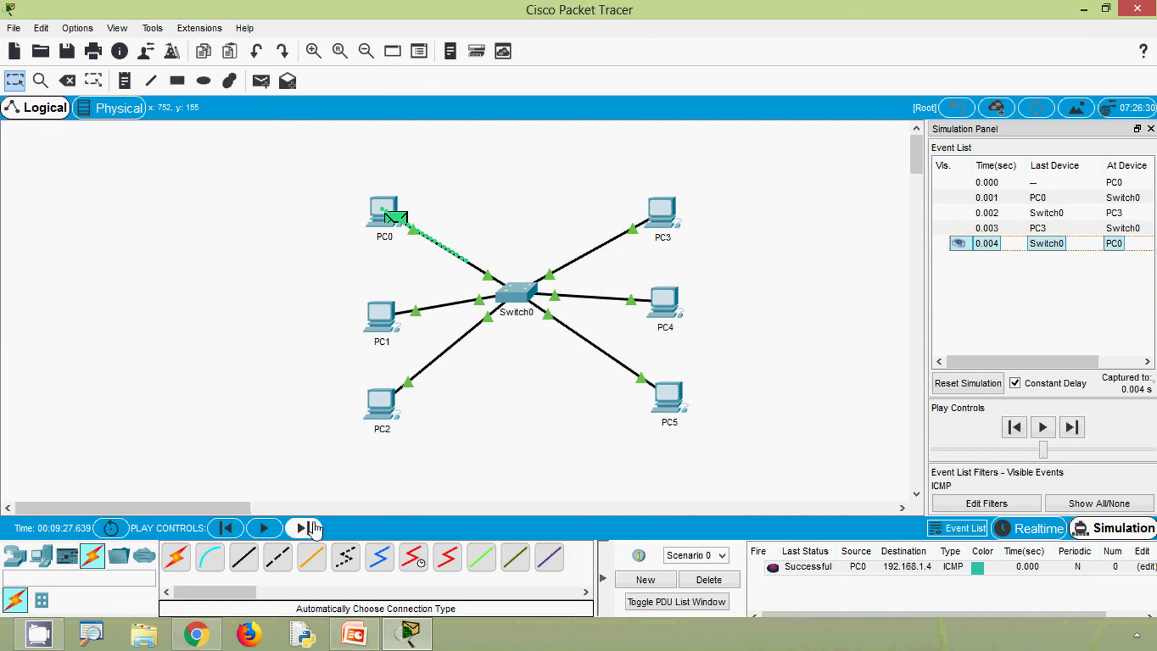
mouse_move(404, 251)
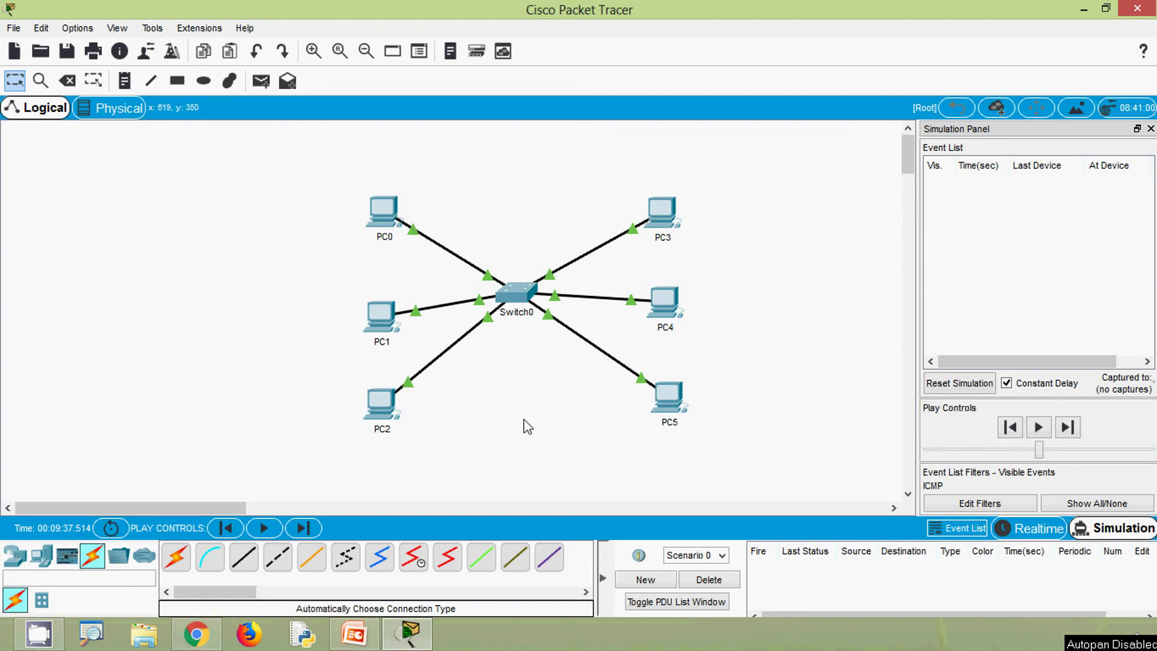
Create a complex PDU from PC0 to 255.255.255.255, sequence 1, one-shot at time 0
click(287, 82)
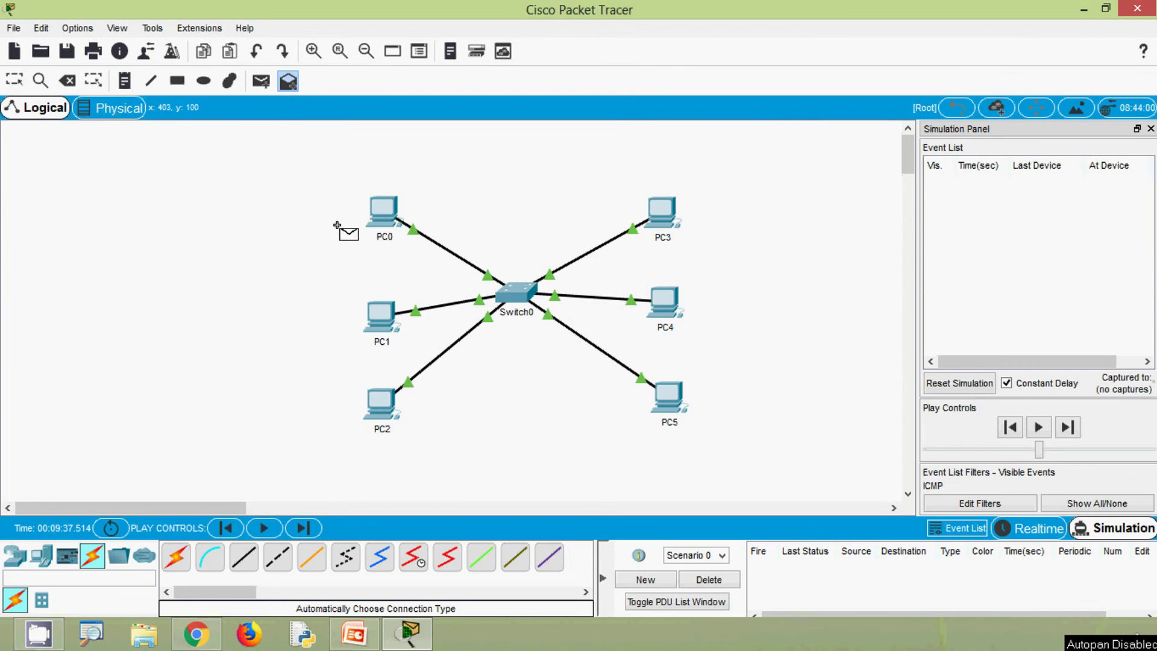
click(382, 204)
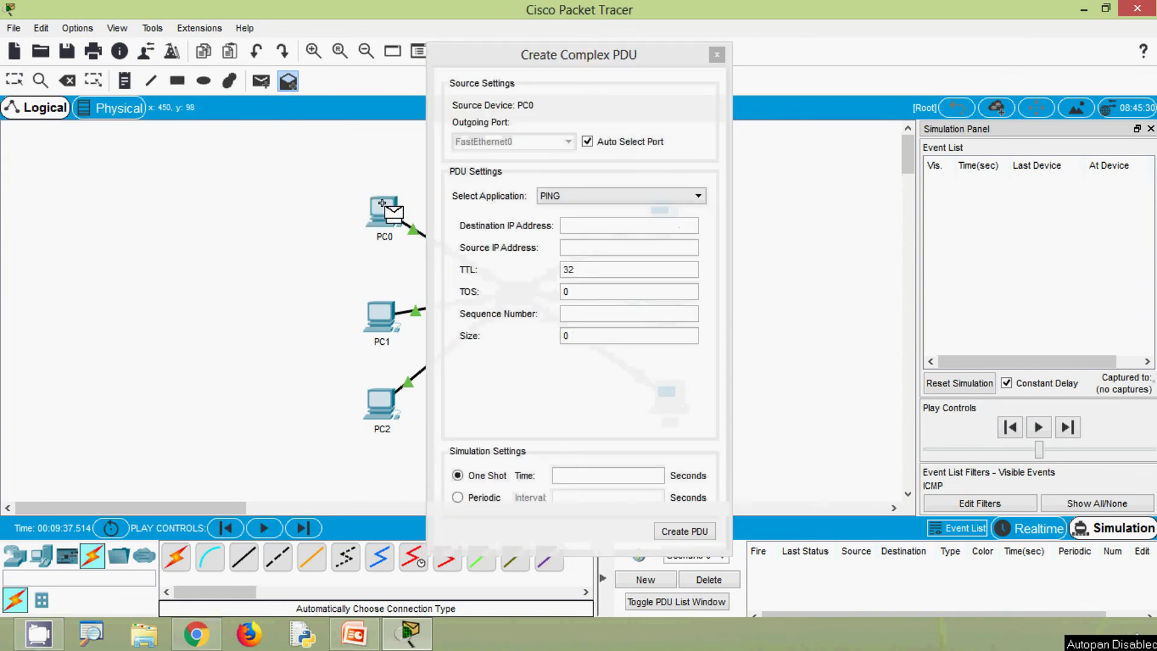
click(572, 224)
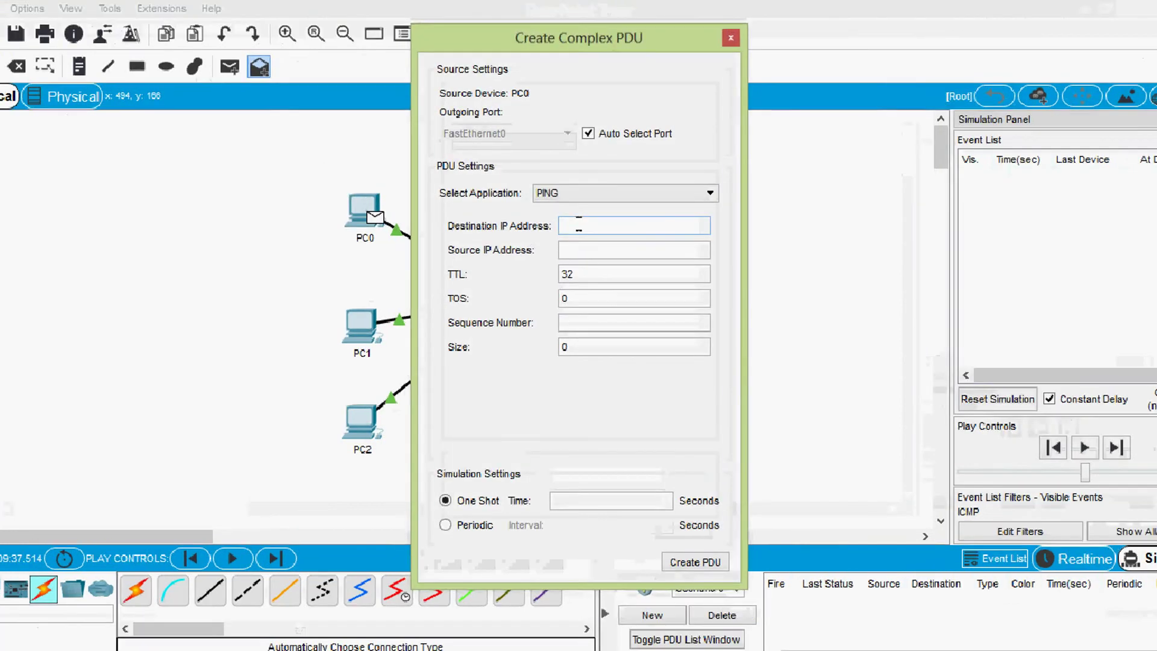
text(255.)
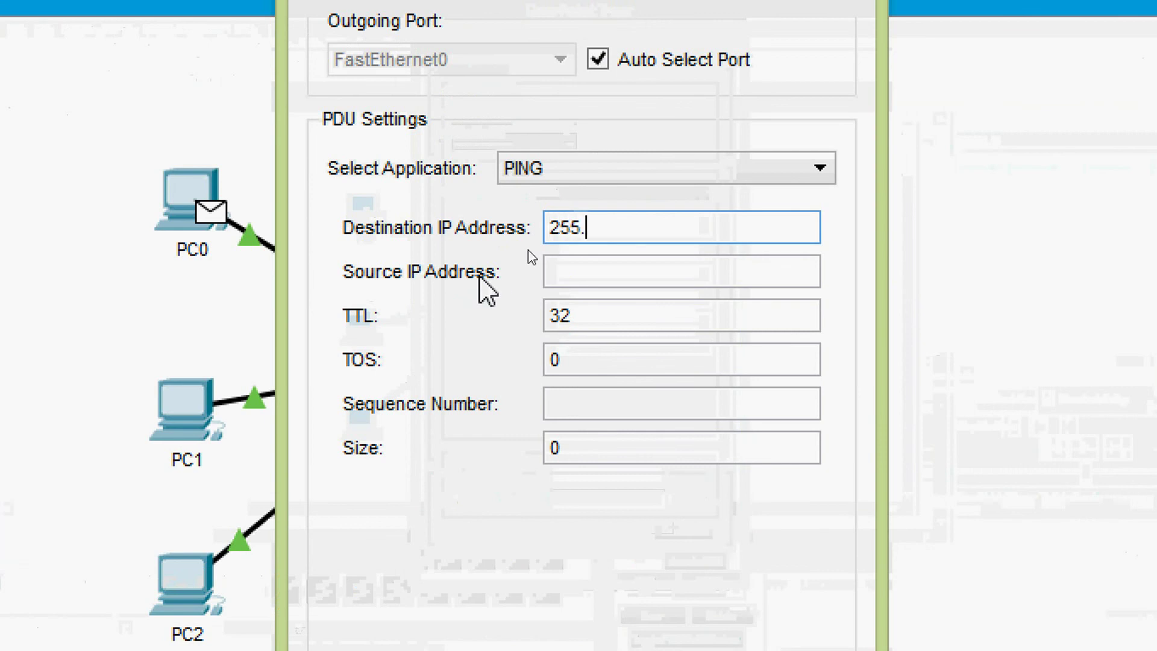
text(255.255.255)
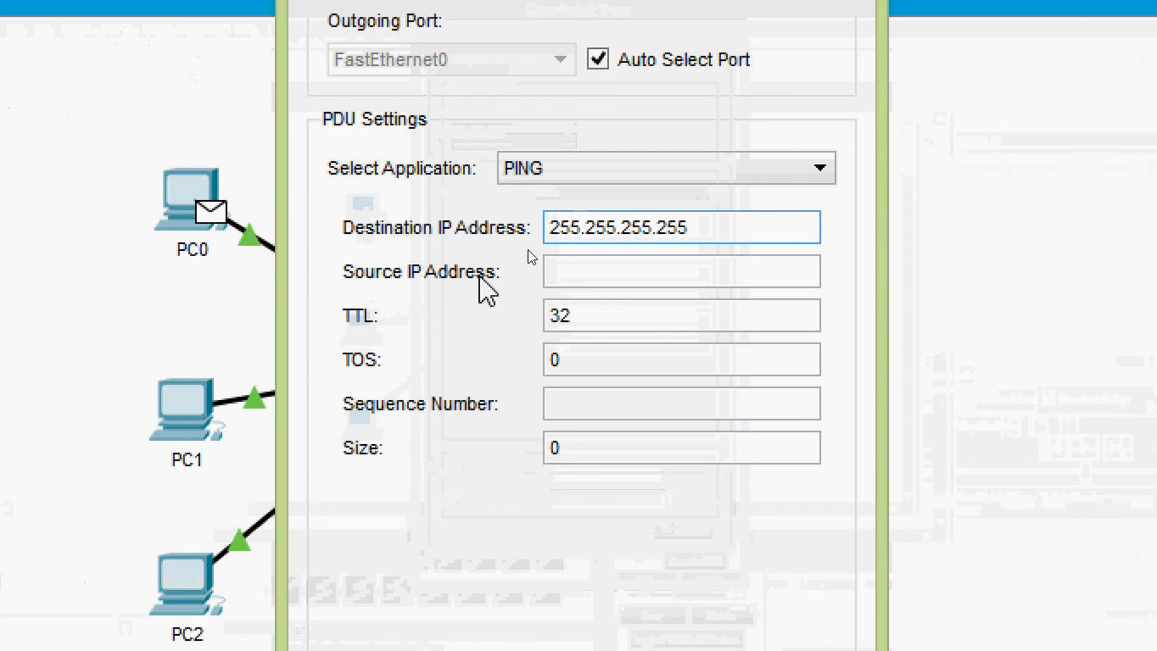
drag(720, 228, 530, 238)
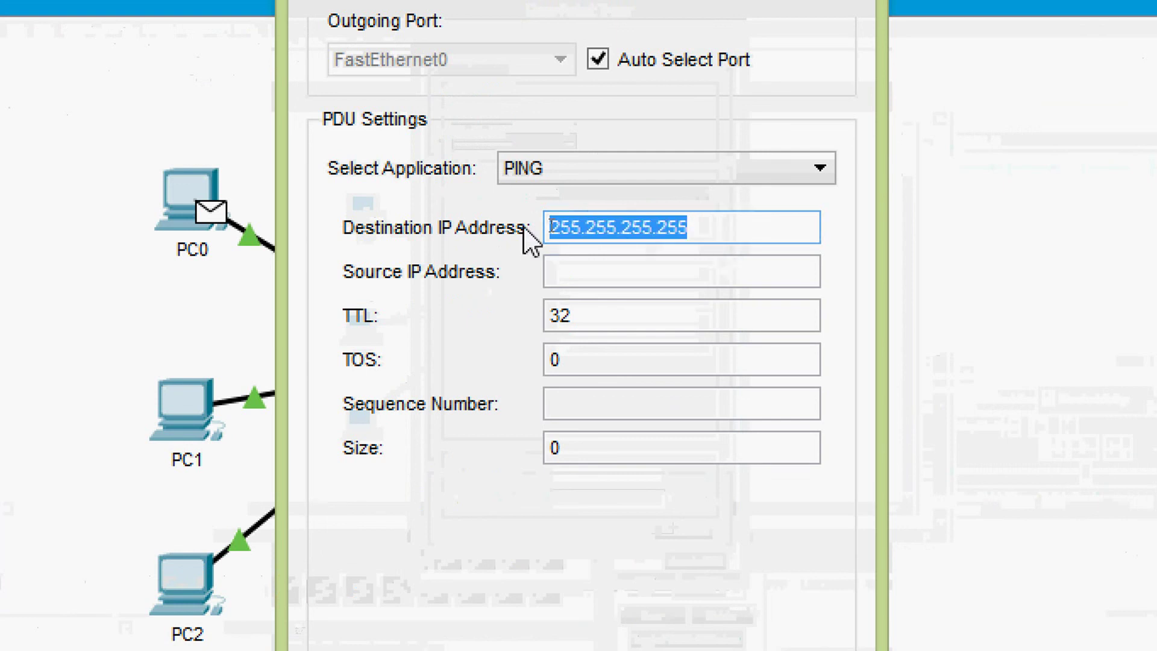
click(577, 272)
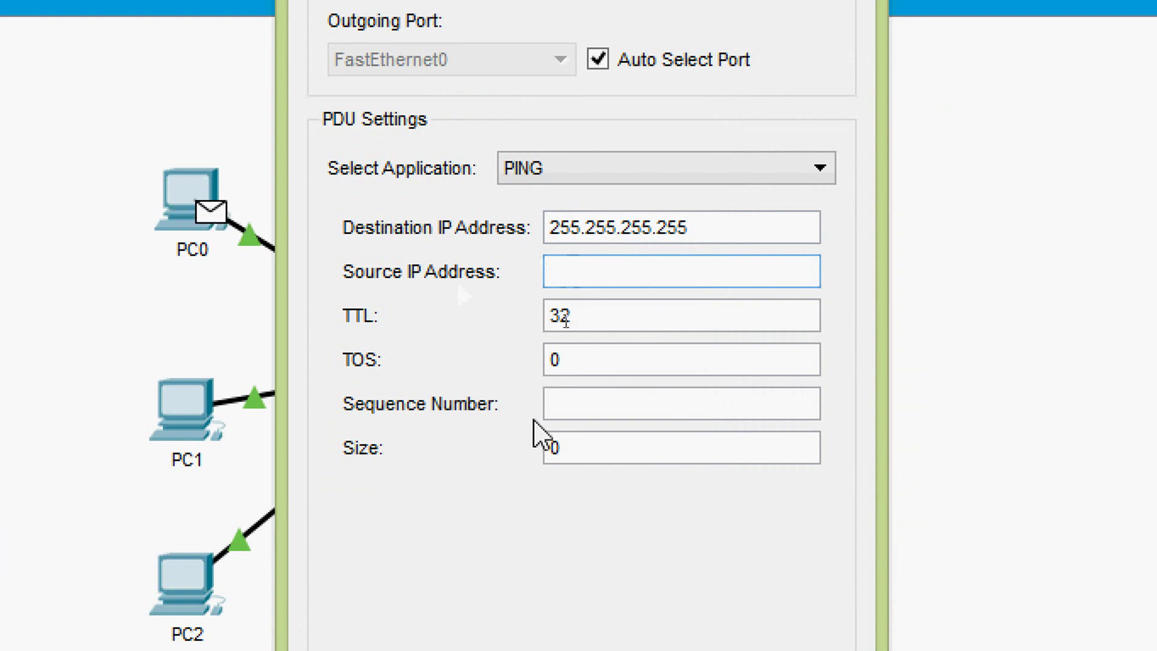
click(573, 406)
text(1)
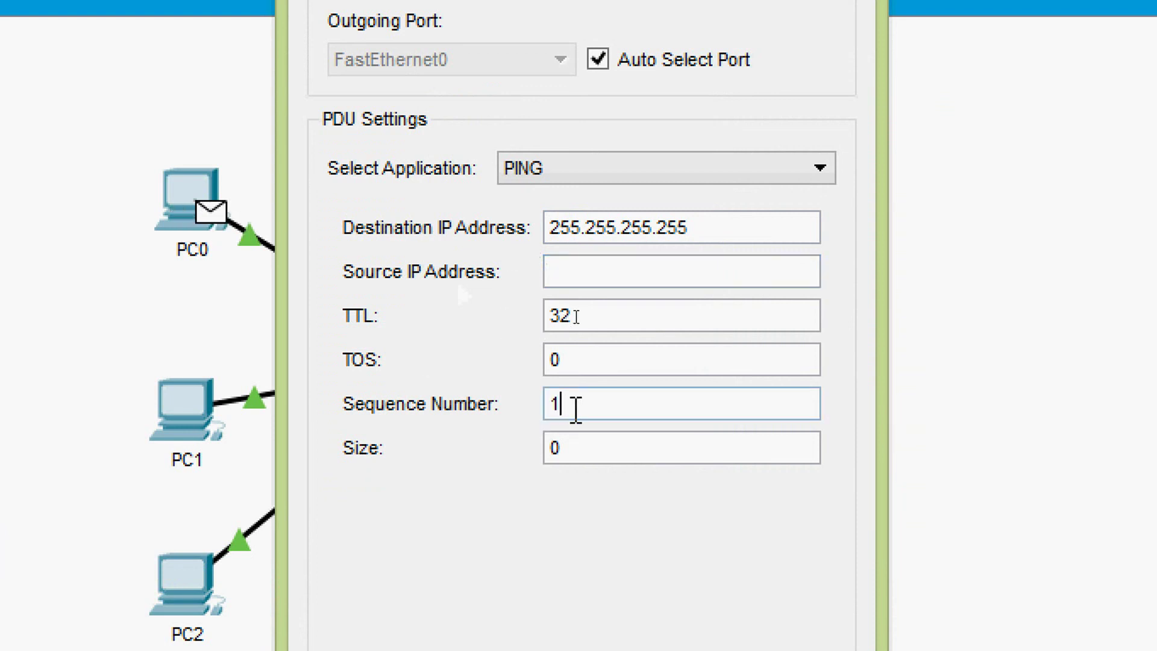
click(573, 507)
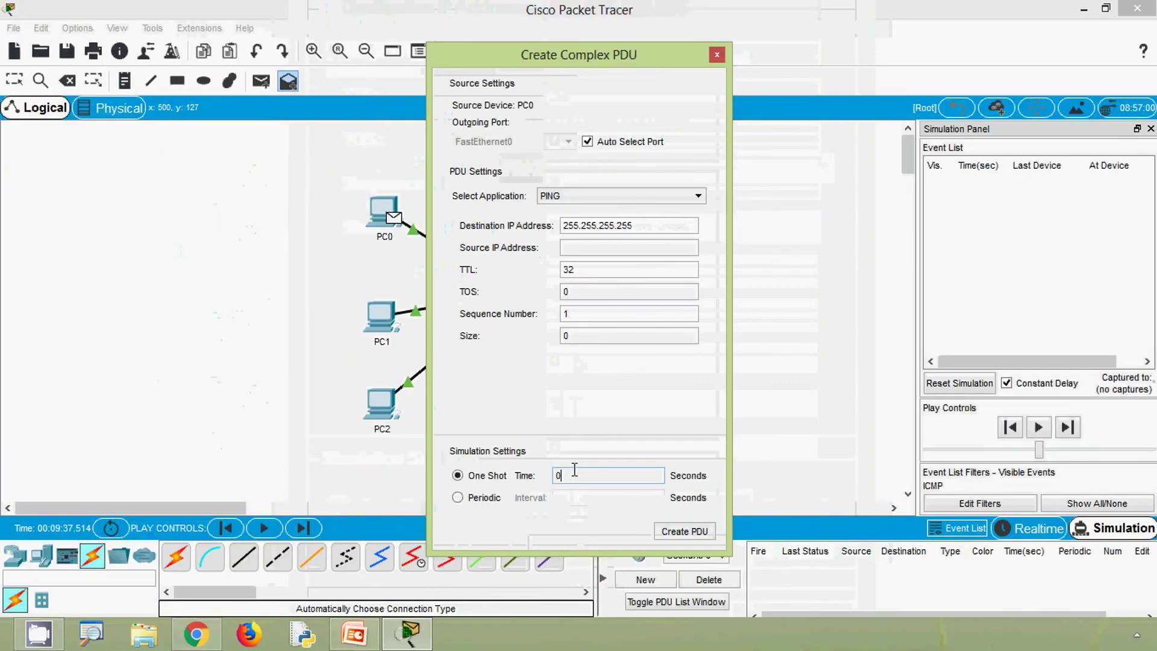
click(673, 532)
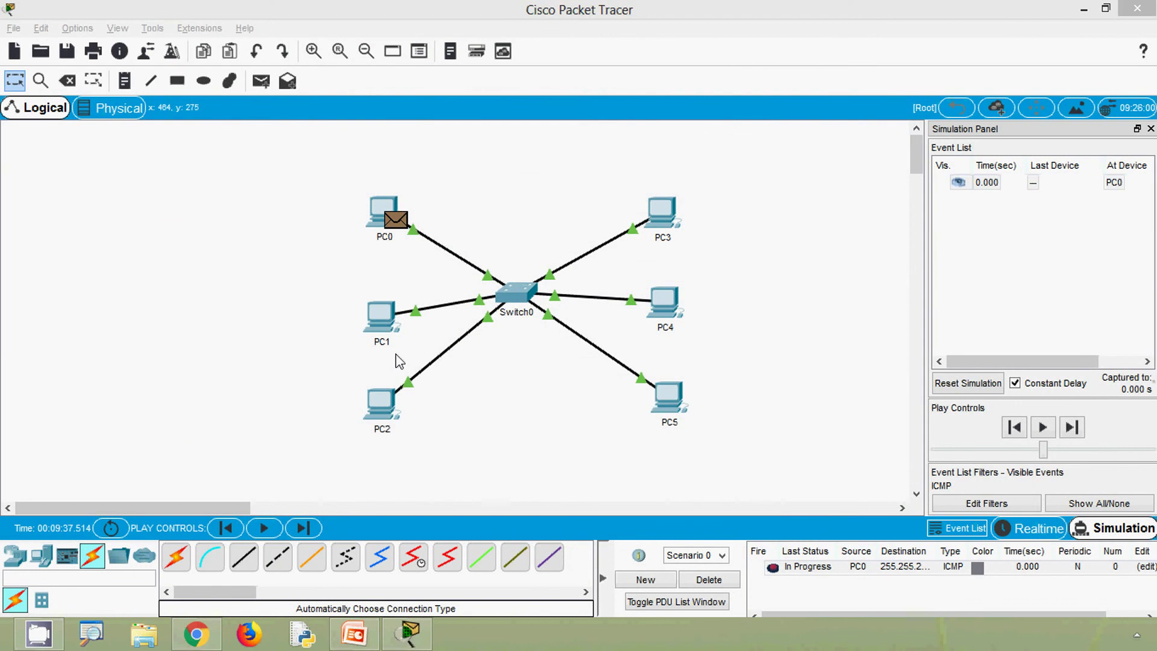
key(Escape)
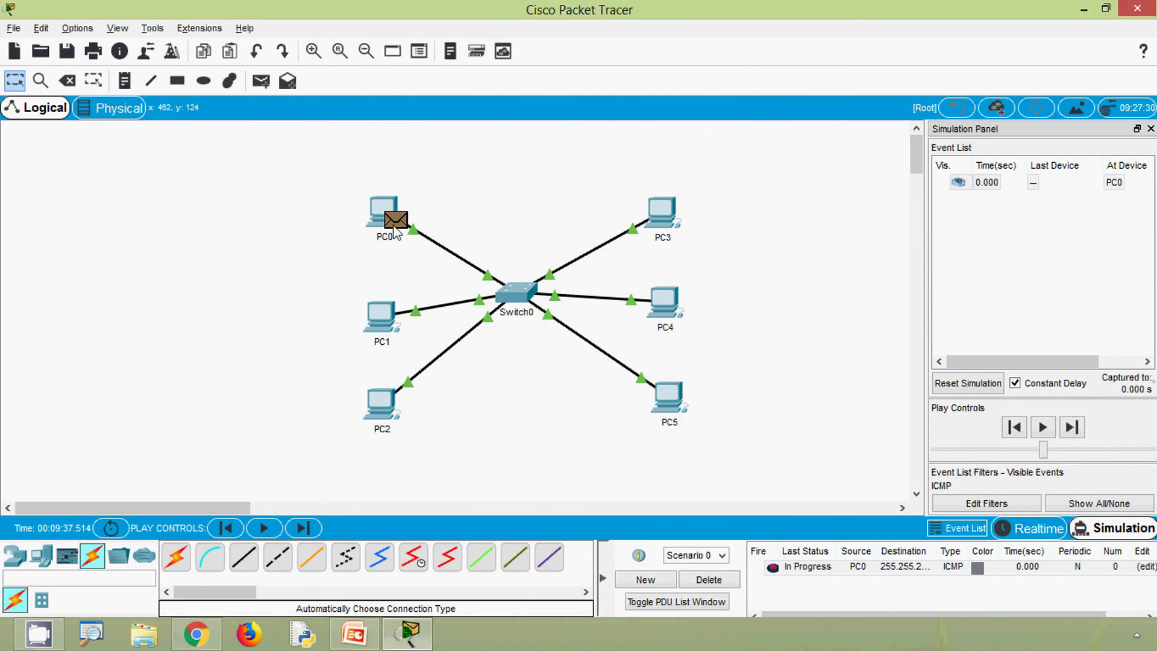
click(396, 224)
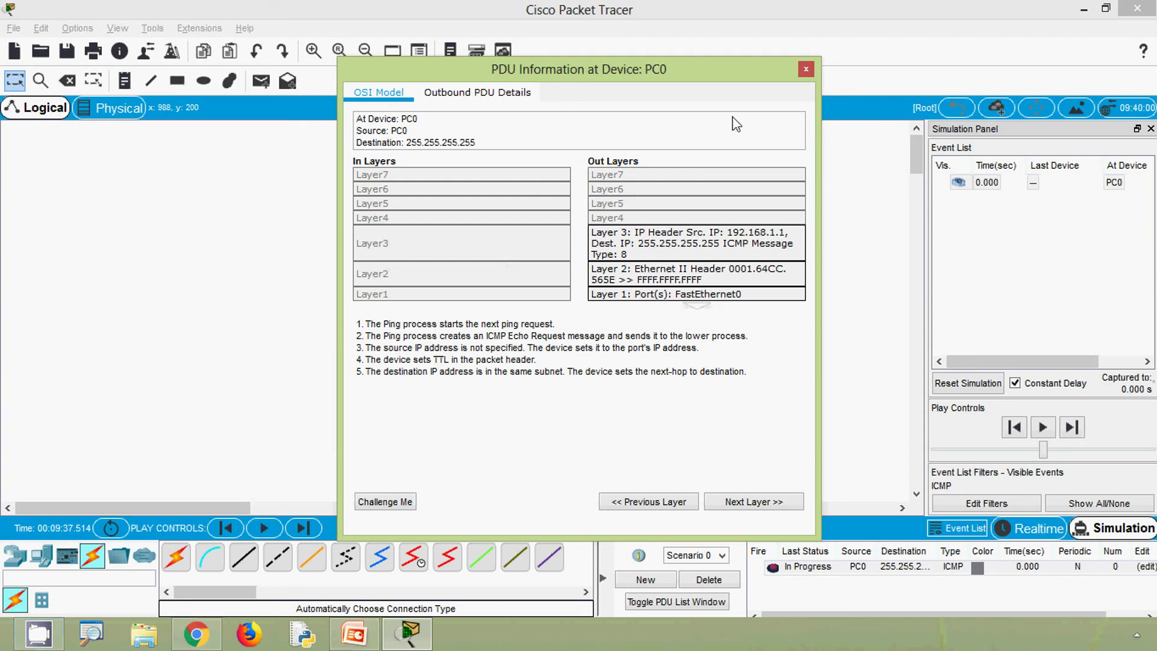
click(804, 70)
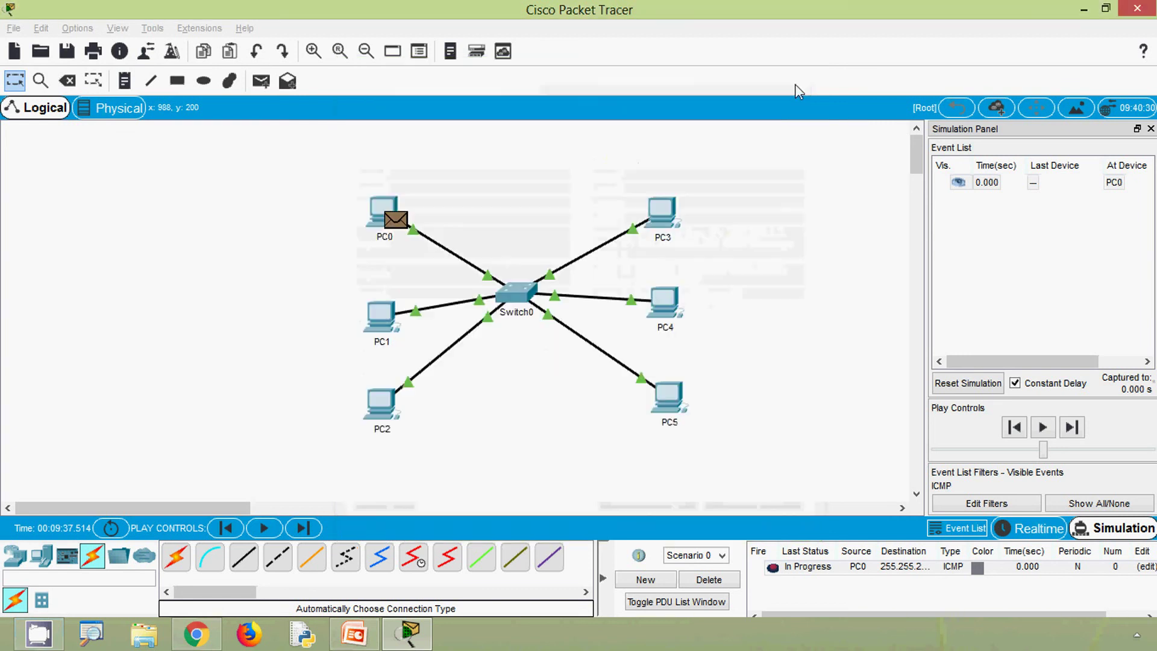
Step the broadcast ping from PC0 to Switch0 and let it flood to PC1–PC5
click(304, 528)
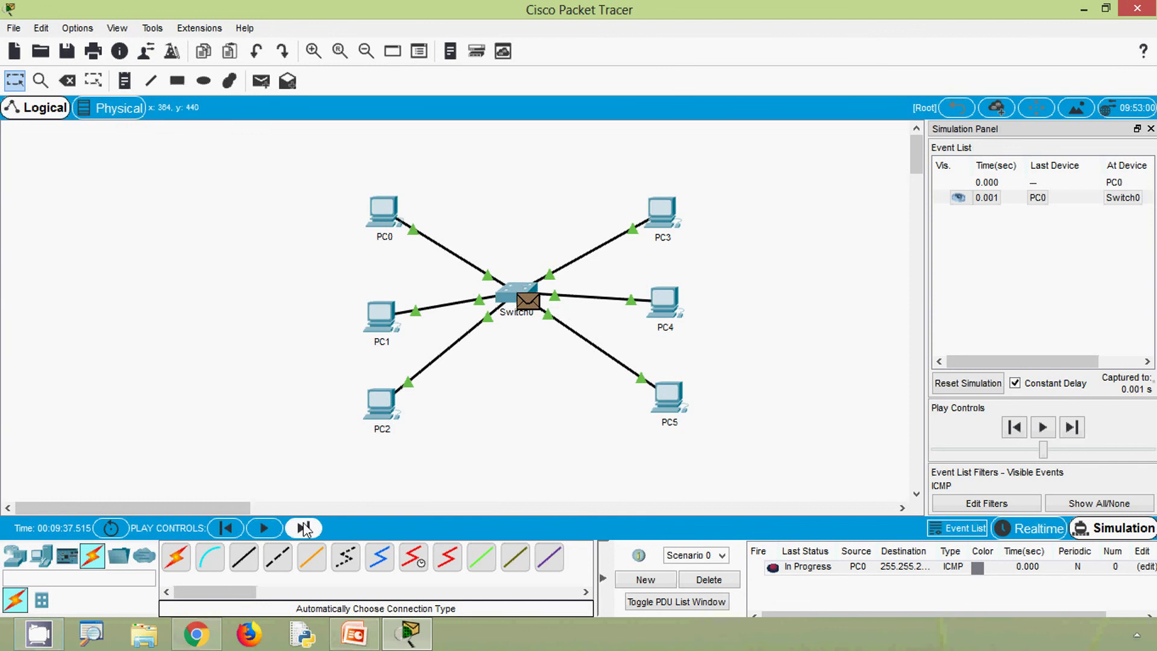
click(303, 528)
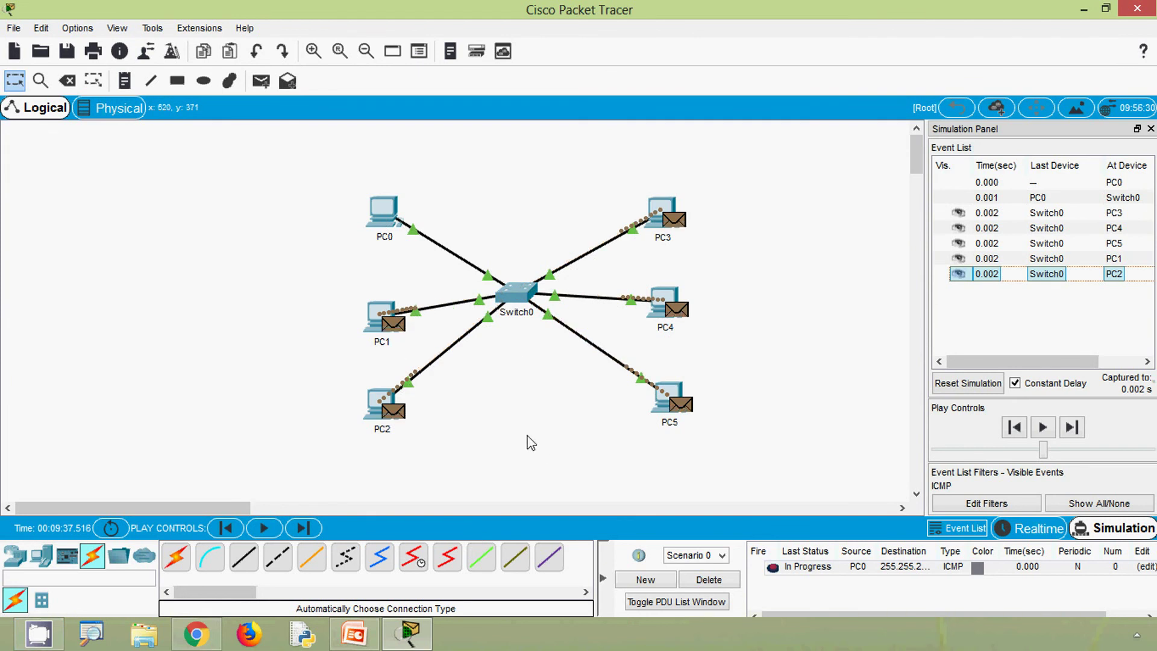
click(499, 493)
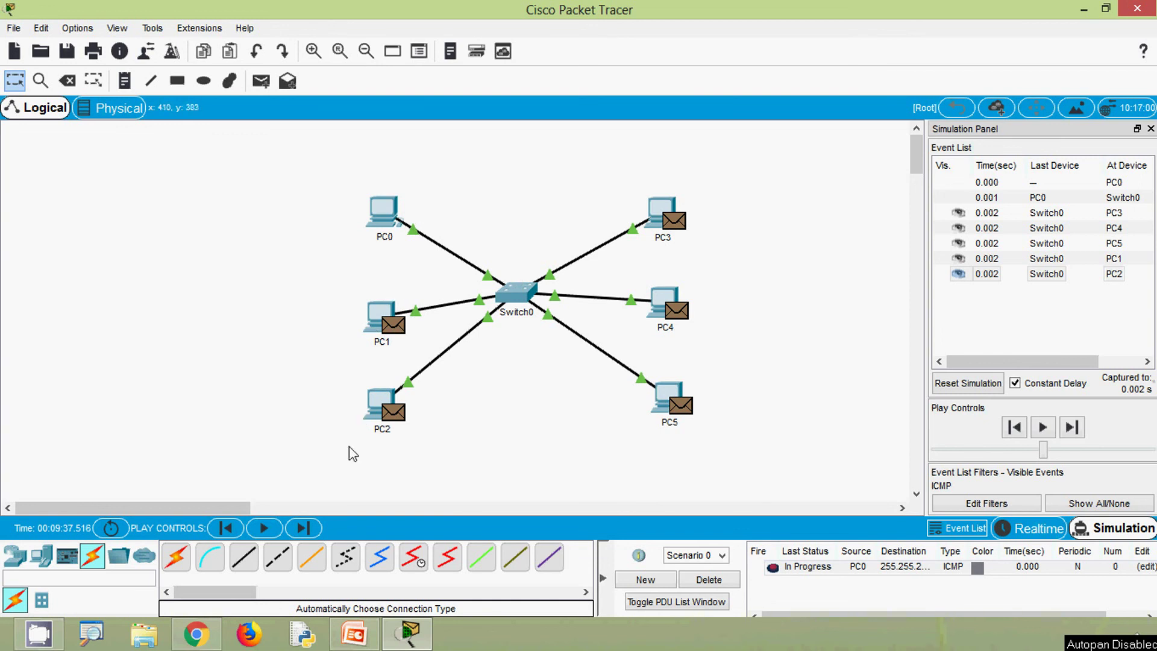
Forward each PC's echo reply back through Switch0 to PC0, logged through 0.008 s
click(304, 528)
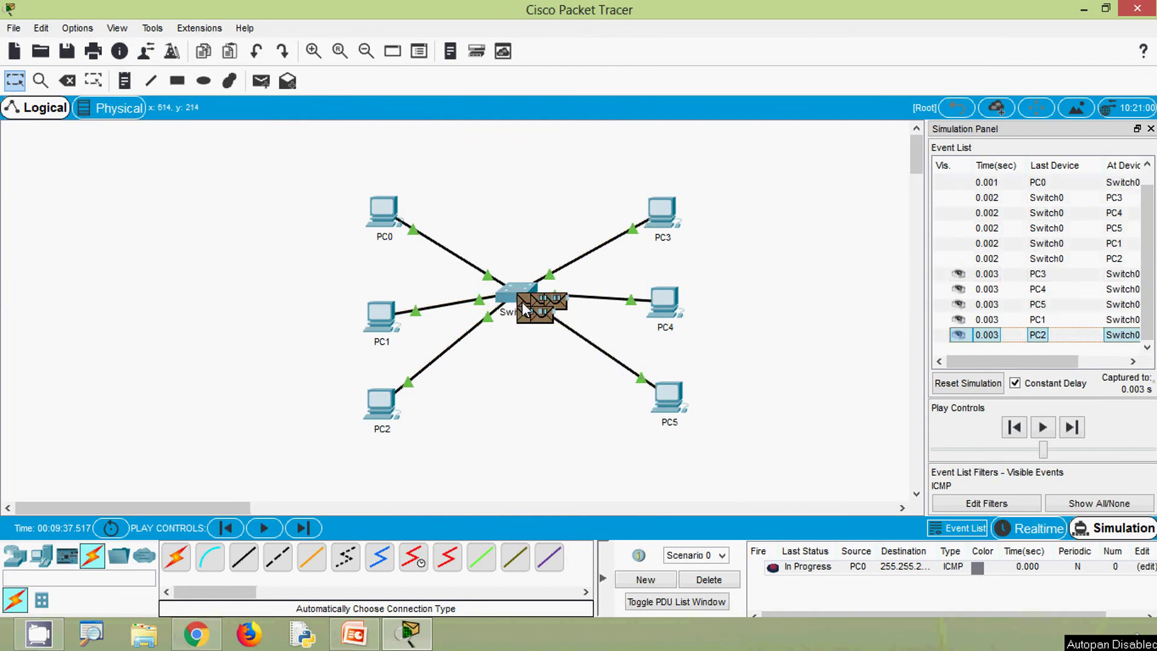
click(303, 528)
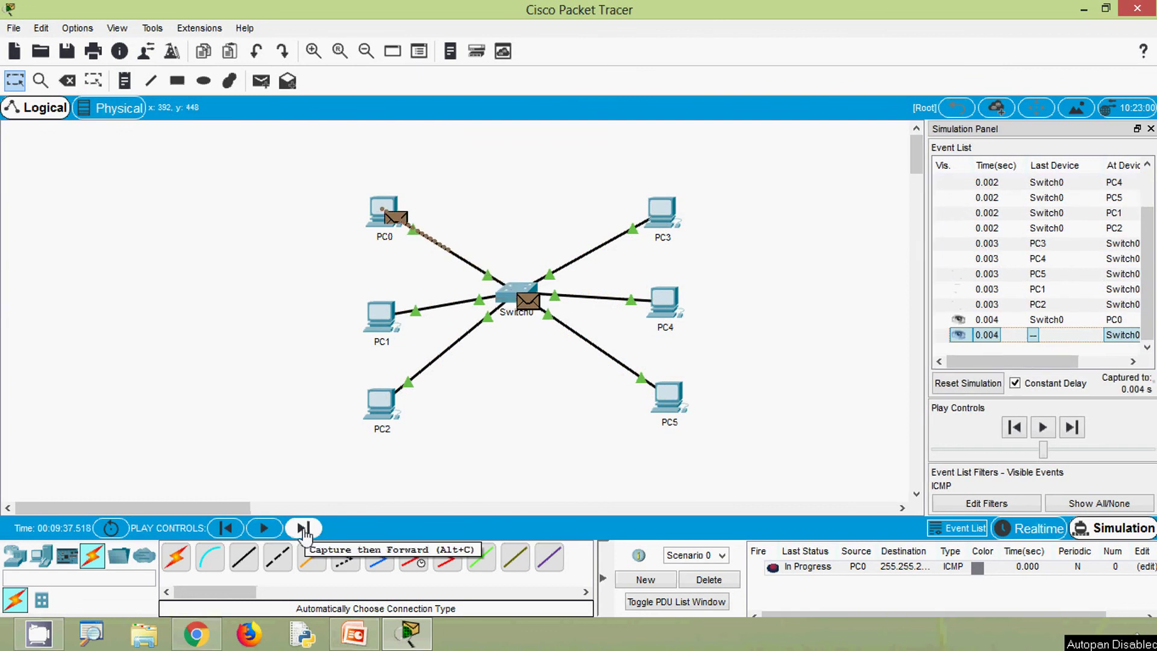
click(303, 527)
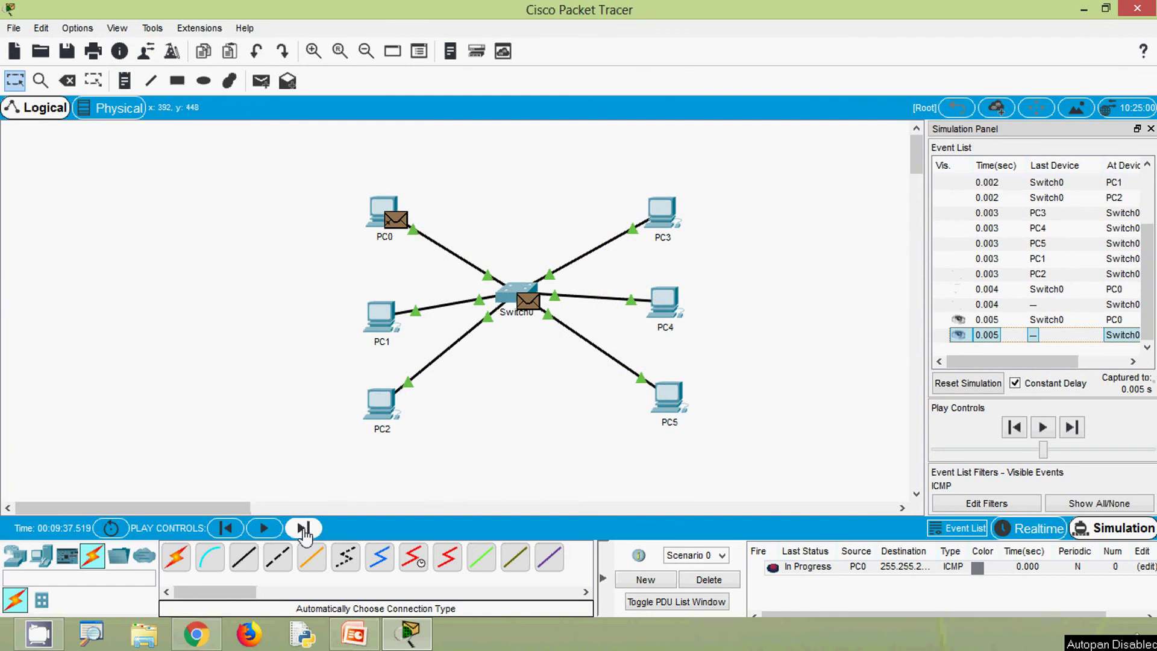
click(303, 528)
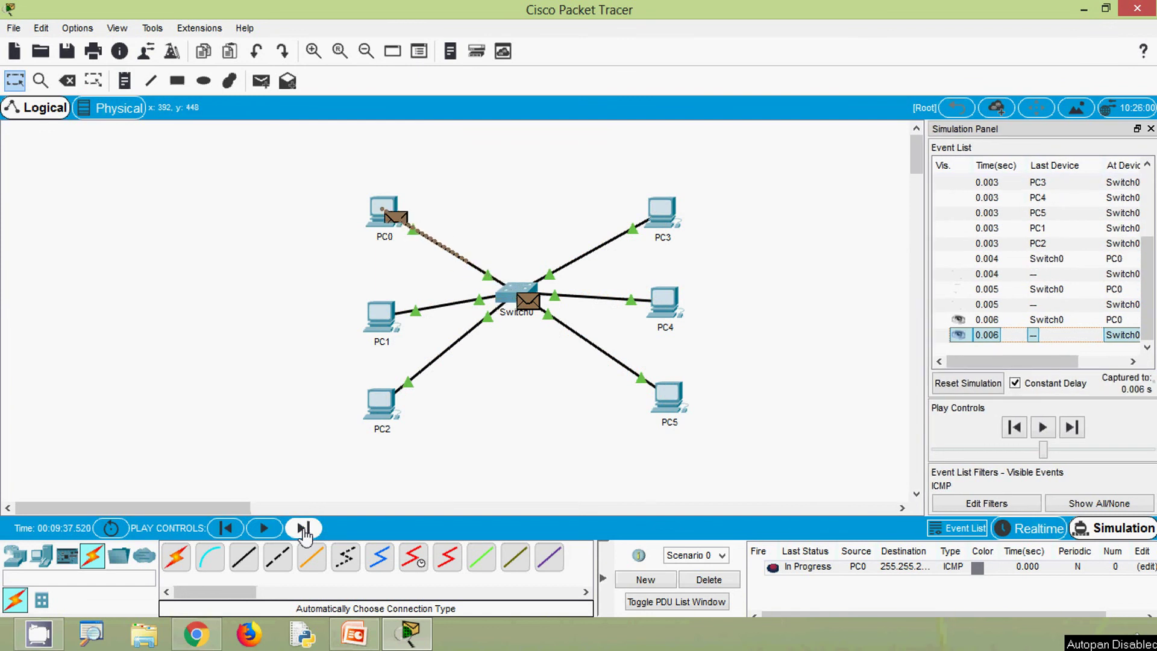
click(303, 528)
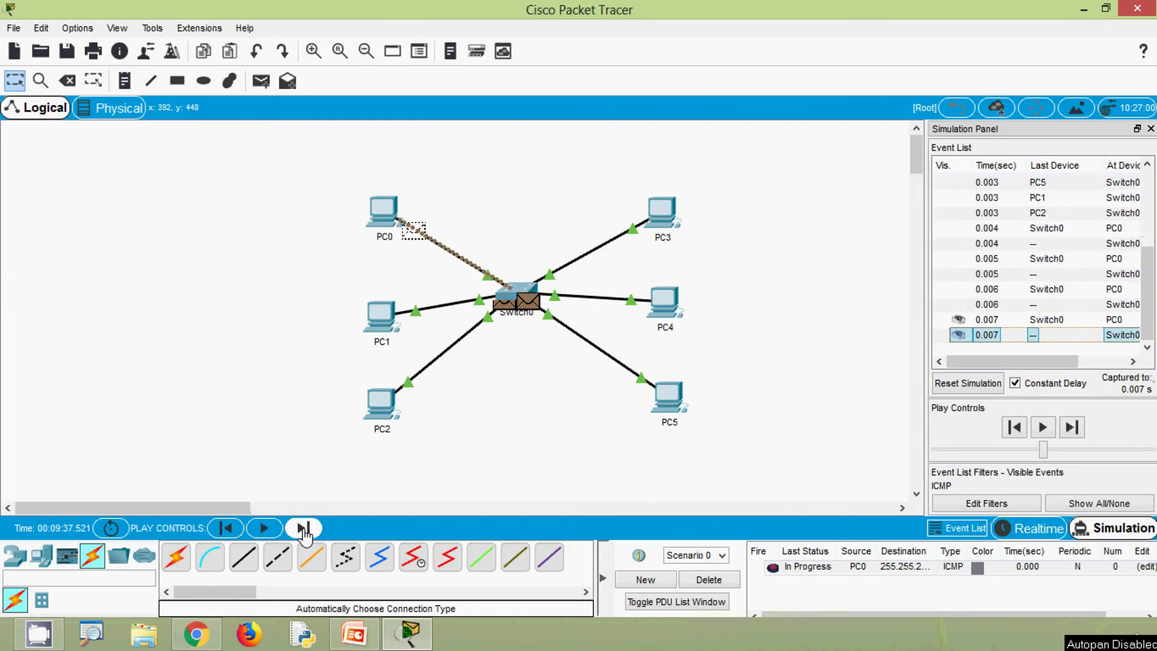
click(304, 528)
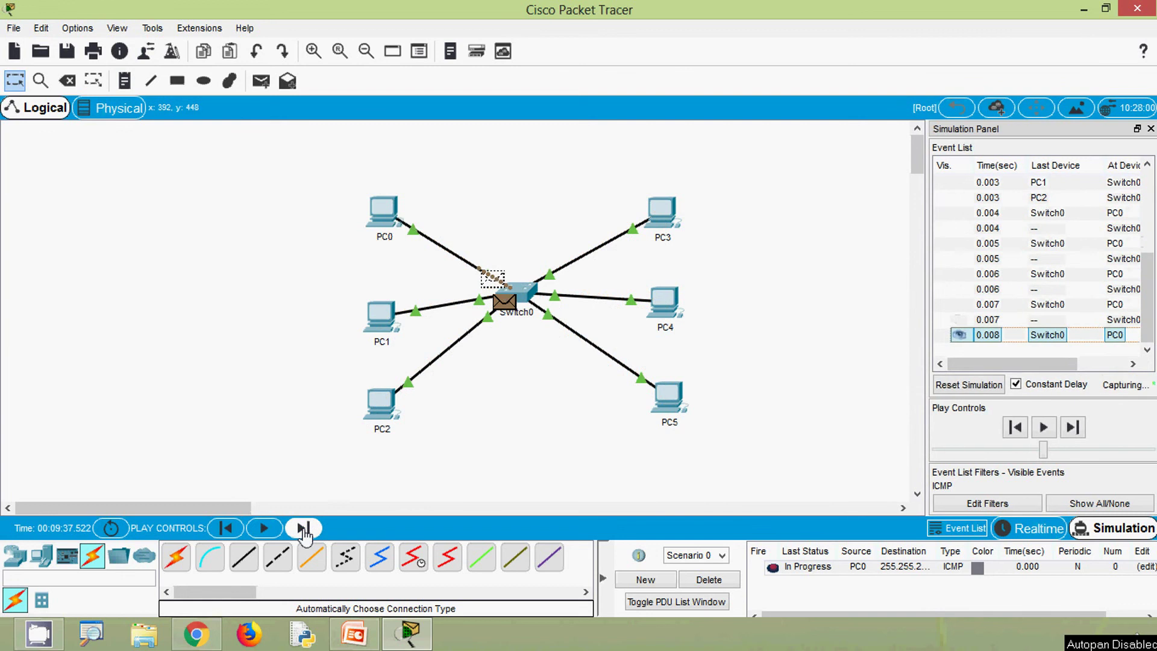